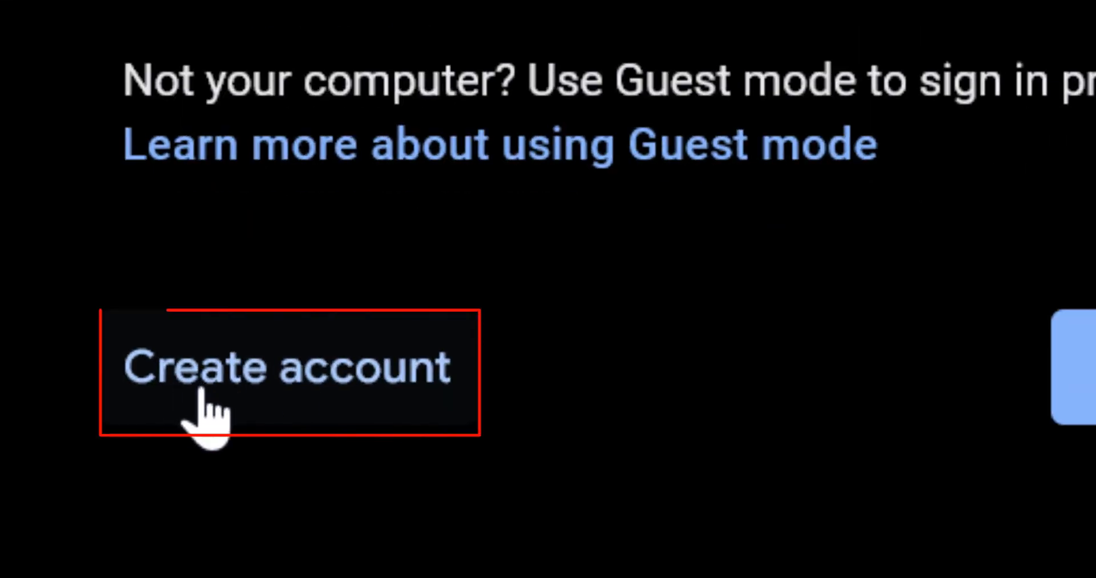
Start creating a new Google account for personal use from the Chrome sign-in page
left_click(206, 399)
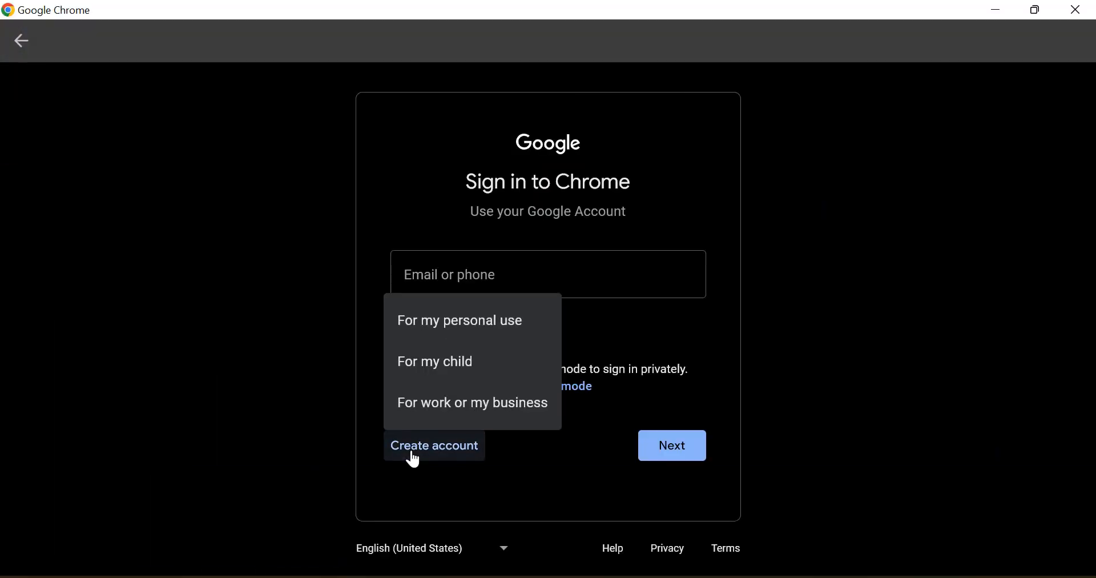
left_click(485, 327)
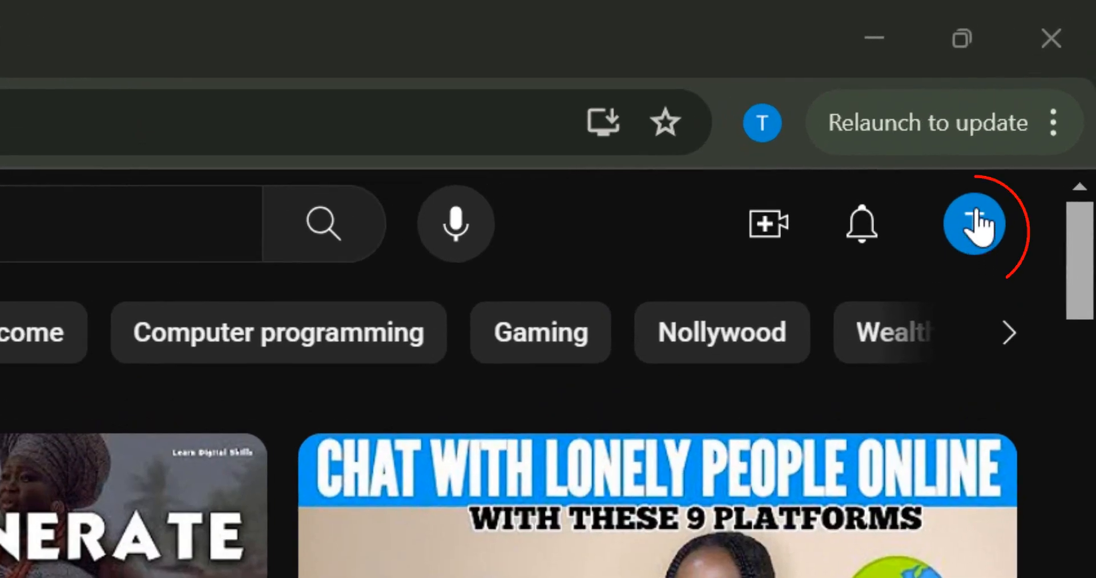
Begin creating a YouTube channel for the signed-in account and set its name to "Learn digital skill"
left_click(975, 226)
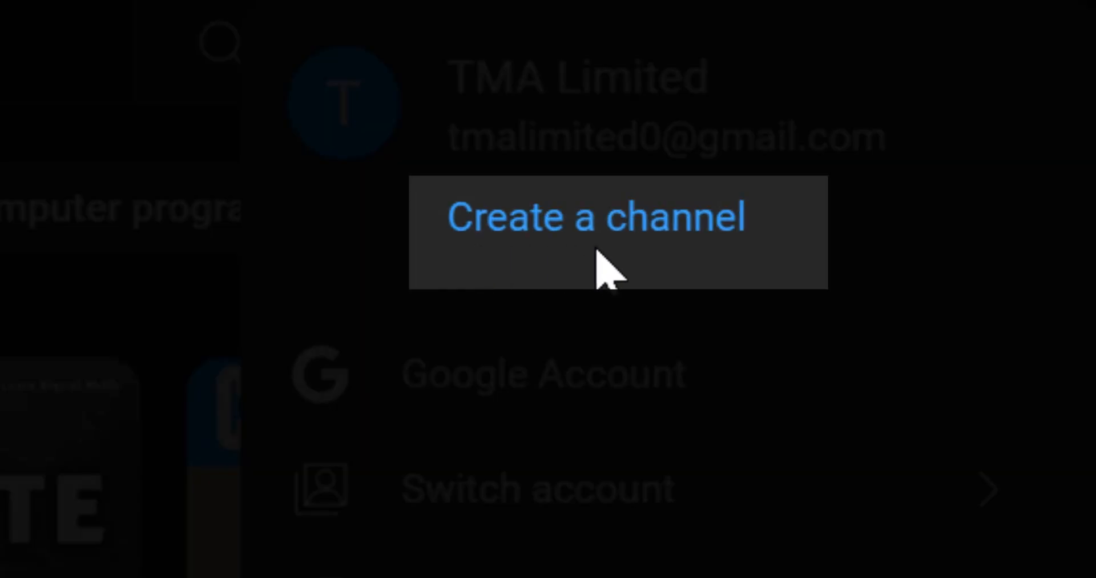
left_click(597, 251)
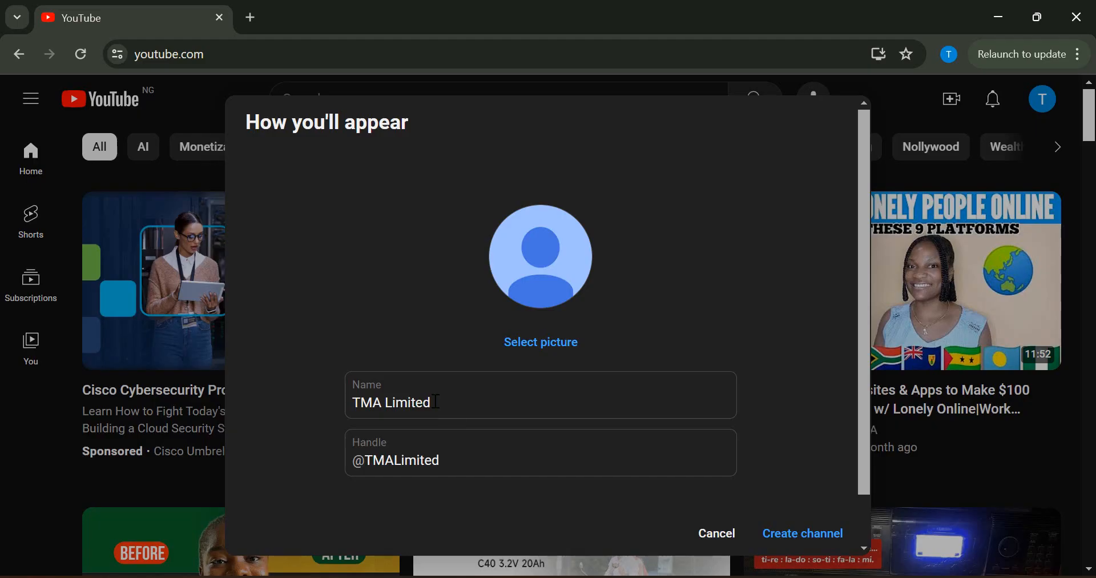
left_click_drag(440, 403, 323, 403)
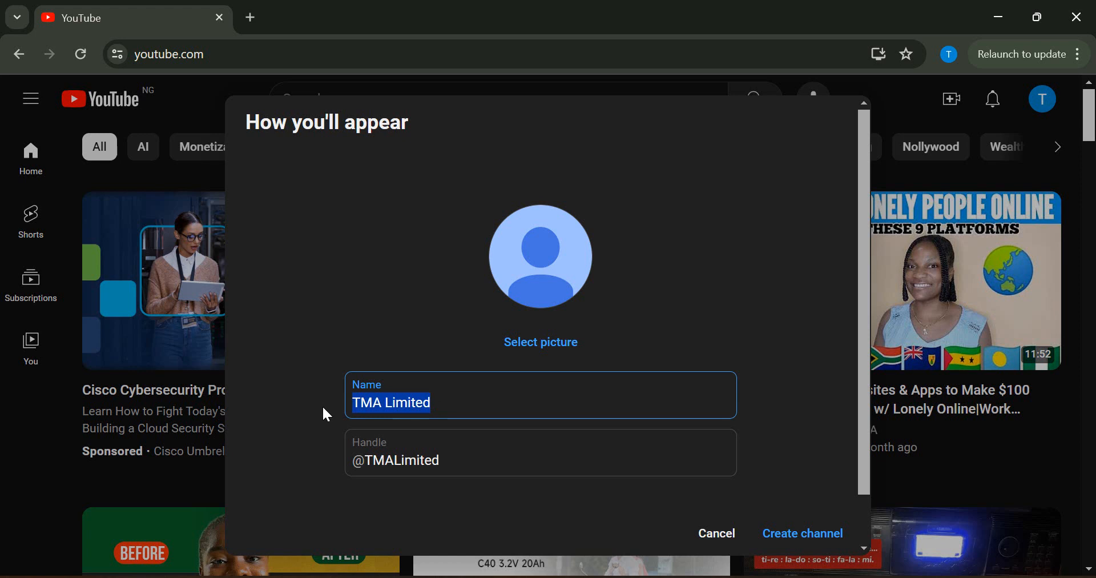
type("Learn digital skill")
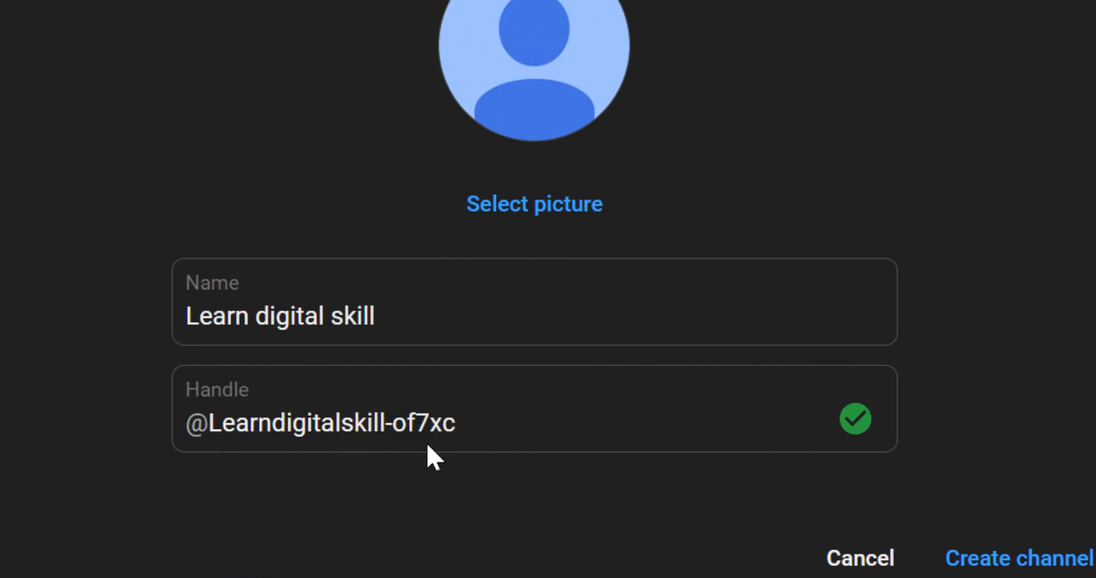
Remove the suffix after the hyphen and the hyphen itself from the suggested handle, leaving Learndigitalskill
left_click(480, 432)
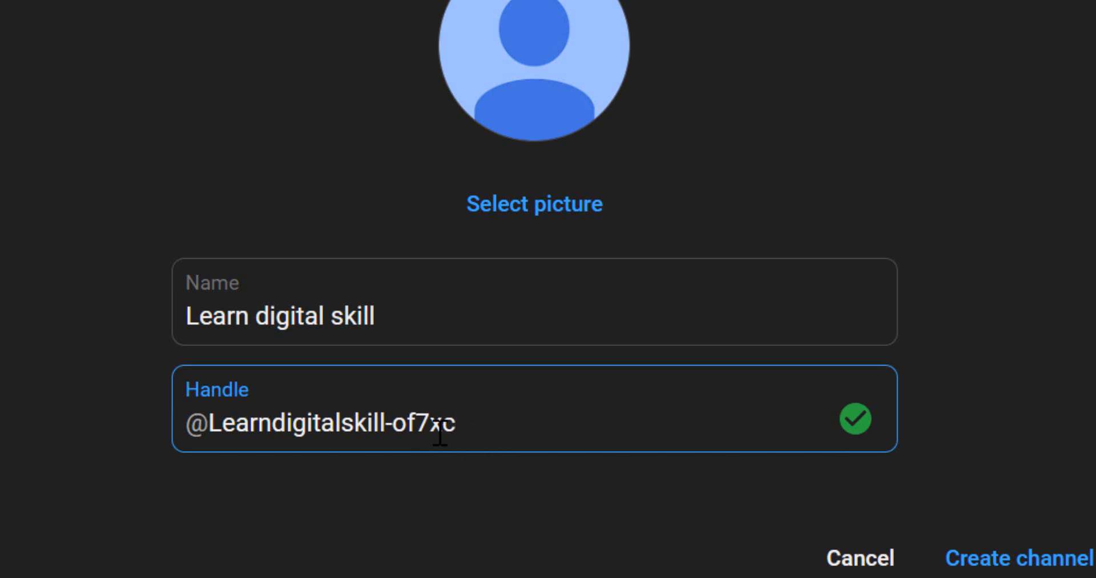
key("BackSpace")
key("BackSpace")
key("BackSpace")
key("BackSpace")
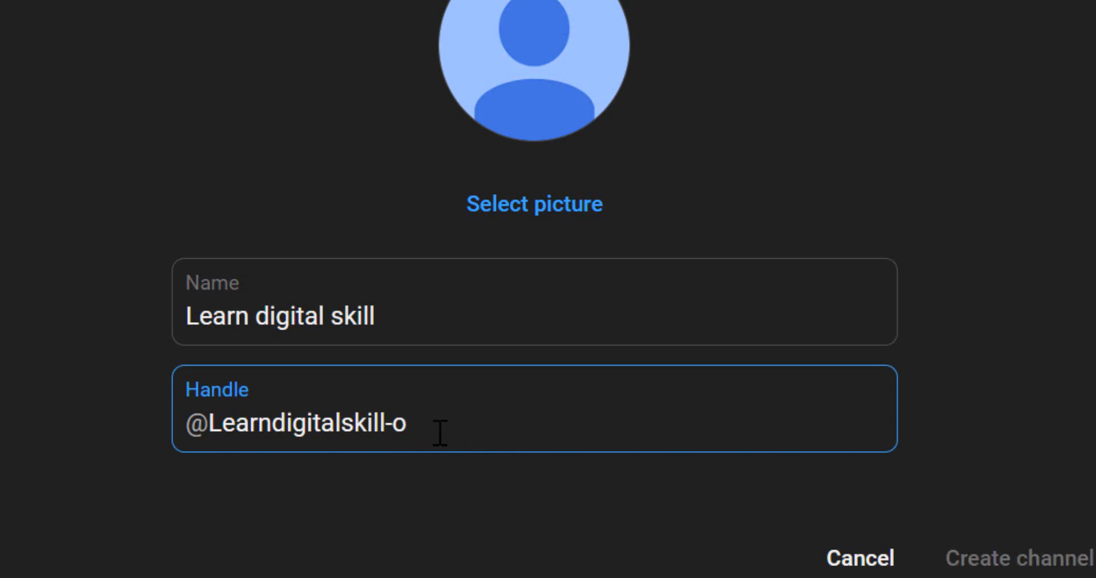
key("BackSpace")
key("BackSpace")
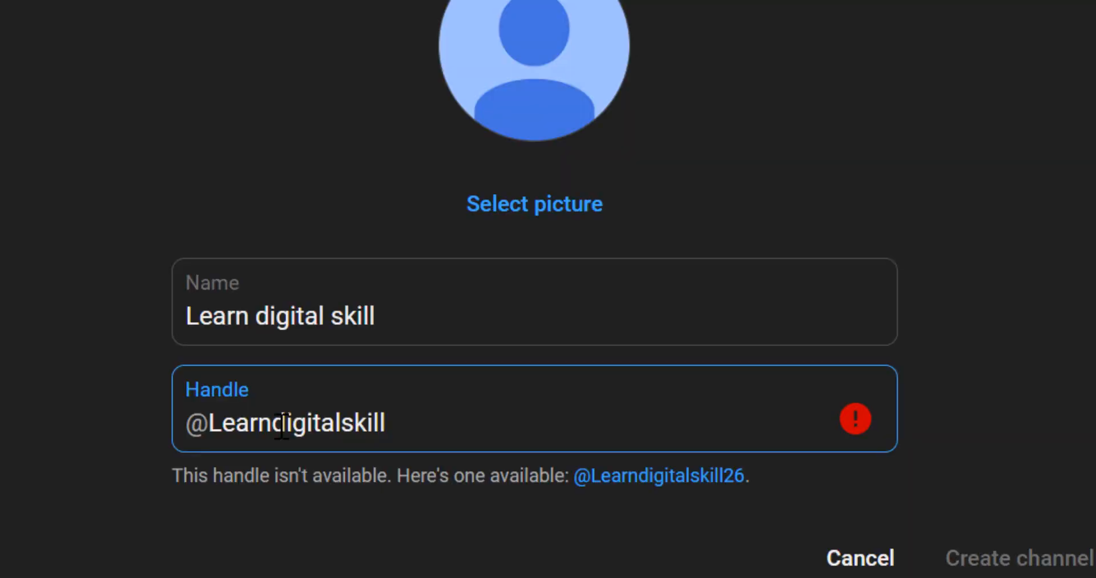
Try the handle Learn_digitalskill with an underscore after "Learn", and take the underscore out again
left_click(282, 426)
type("_")
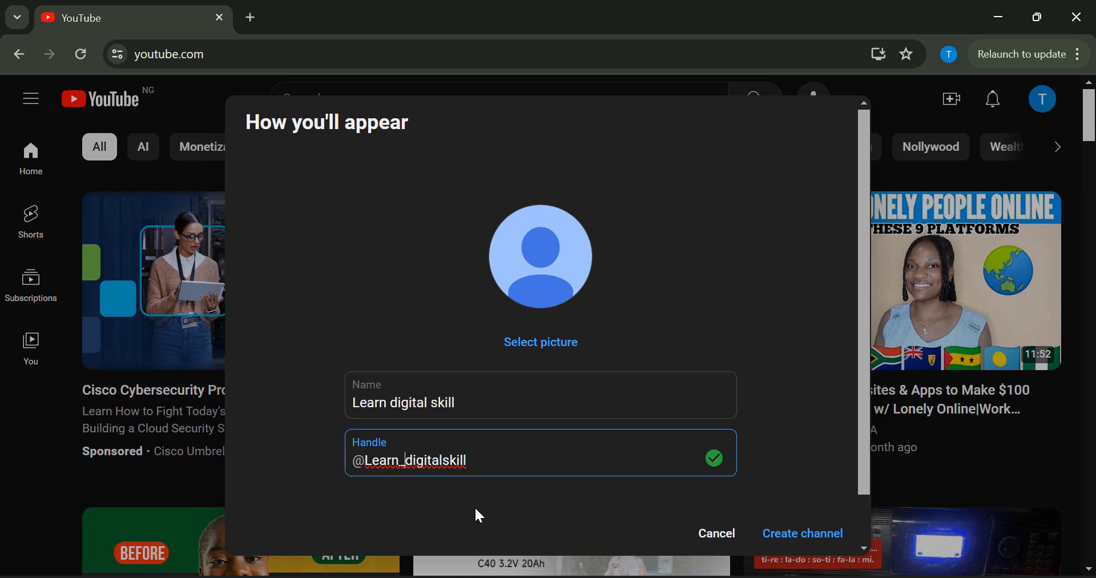
left_click(476, 509)
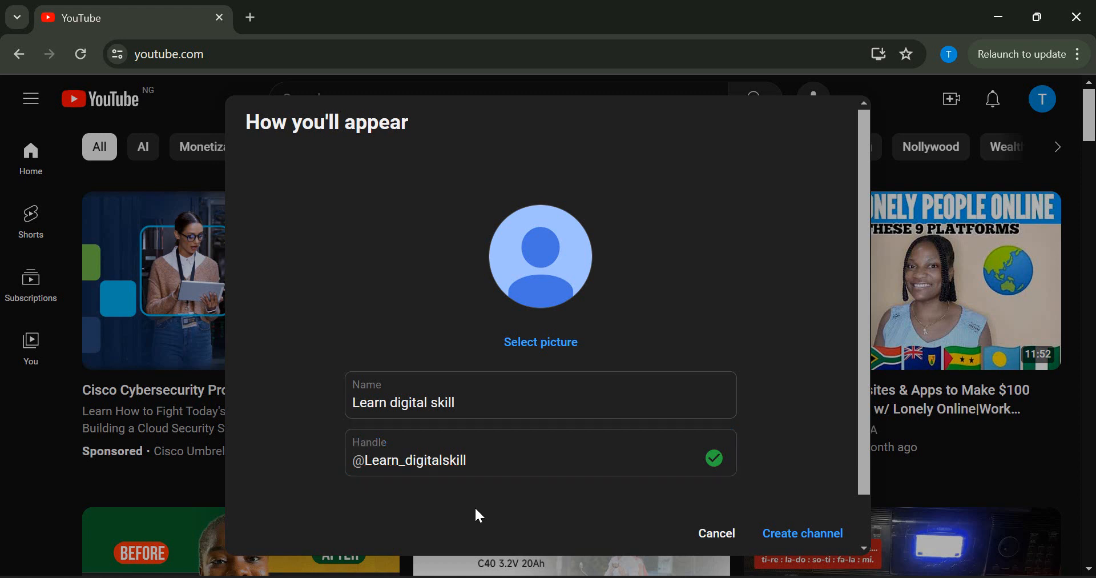
left_click(407, 464)
key("BackSpace")
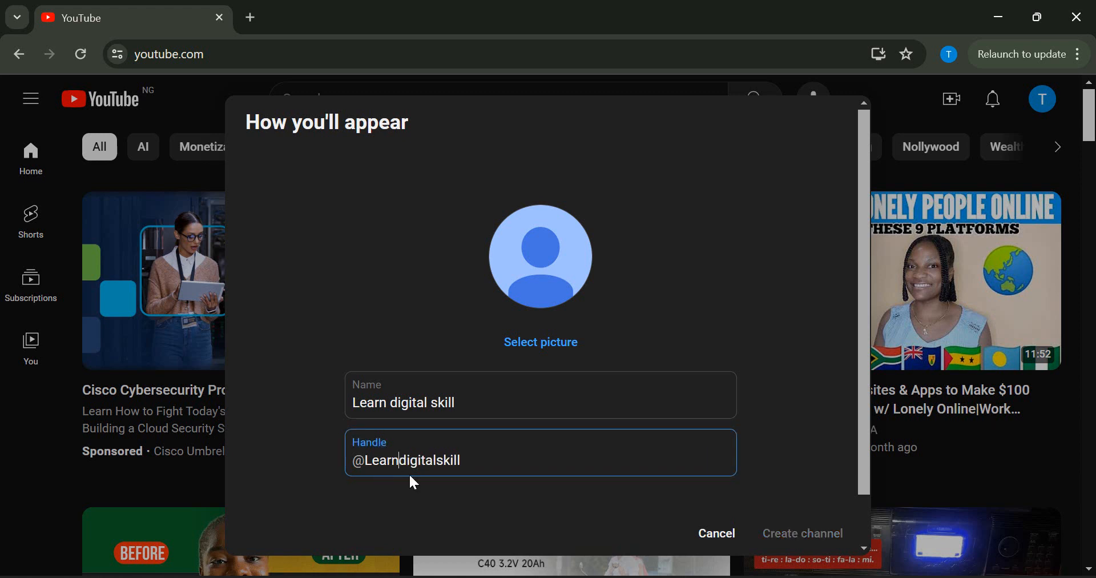
Add an underscore at the end of the handle to make it Learndigitalskill_ and create the channel
type("_")
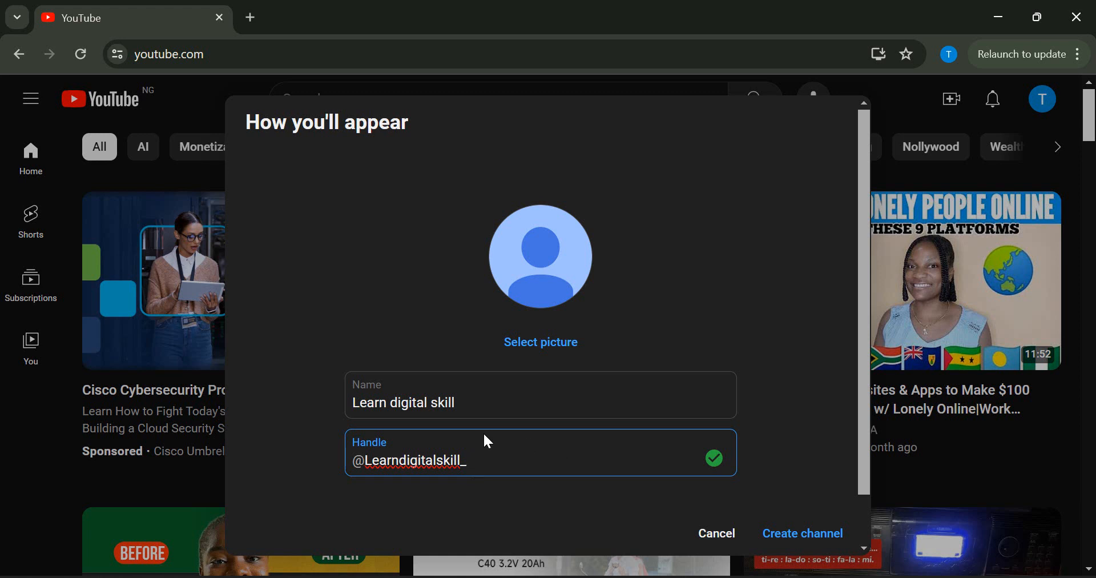
left_click(798, 540)
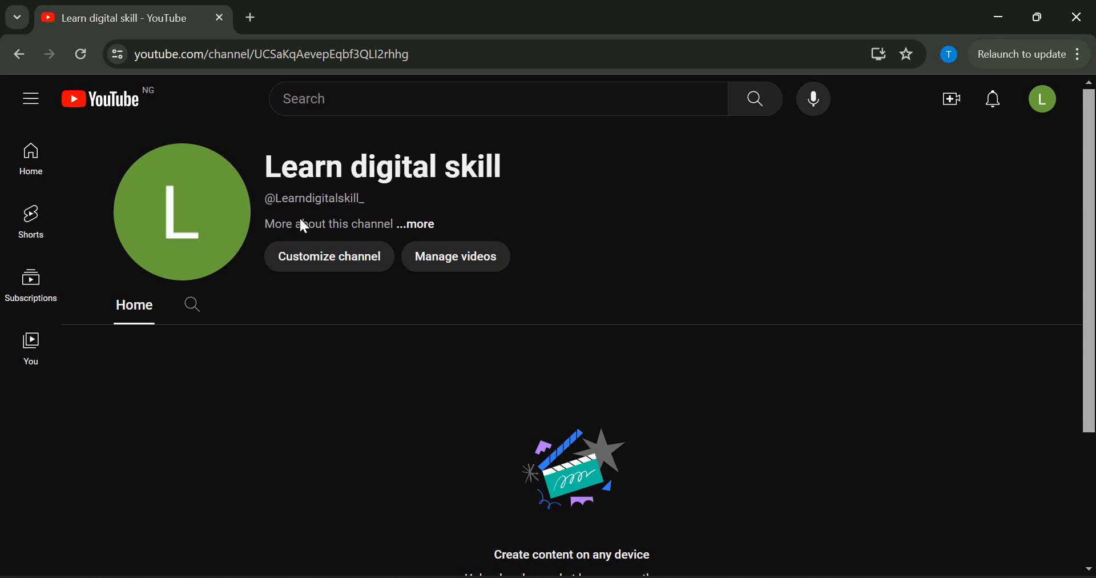
Open the branding settings of the new channel's customization page and dismiss the dark theme notice
left_click(314, 271)
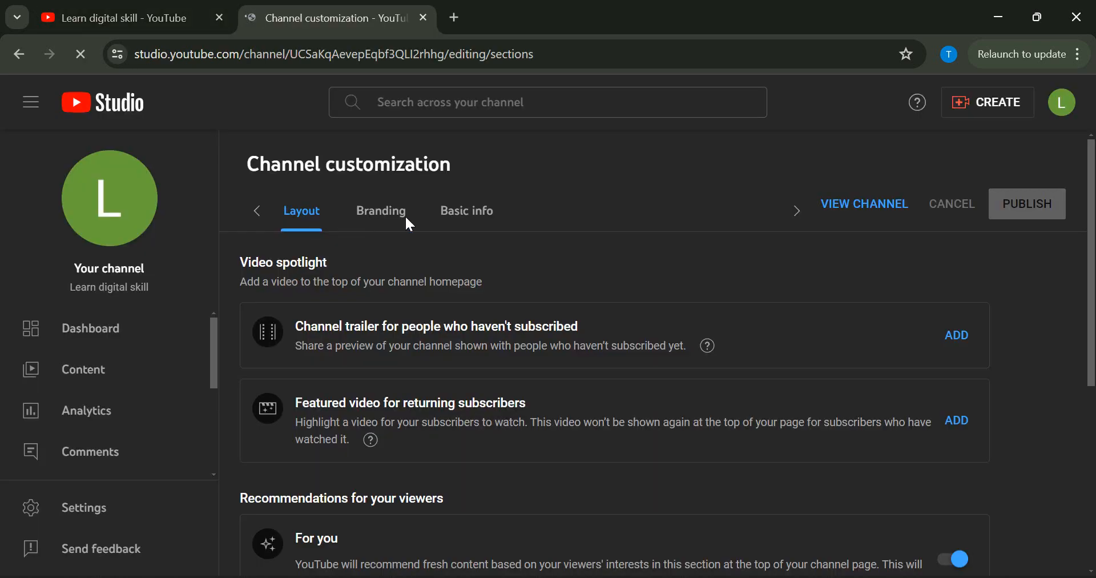
left_click(373, 215)
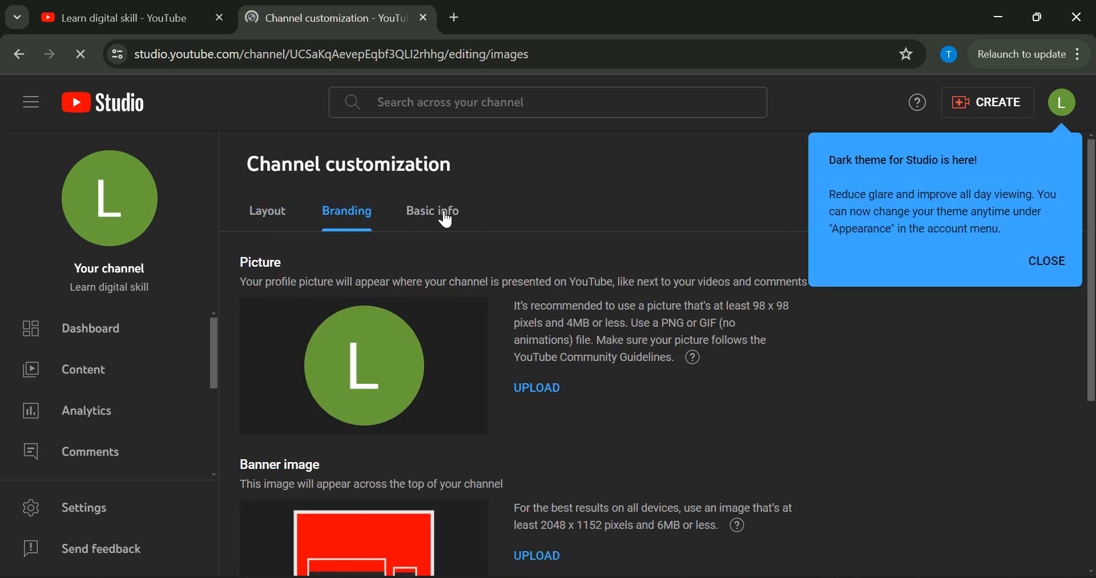
left_click(1039, 262)
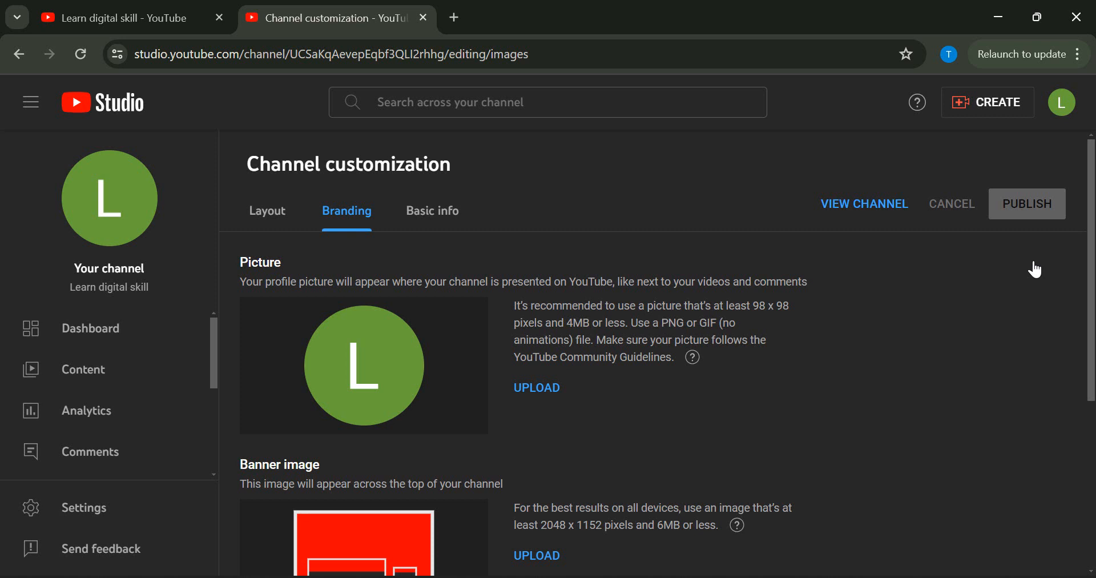
Upload the Profile image from the Desktop folder as the channel's profile picture
scroll(268, 197, "down", 1)
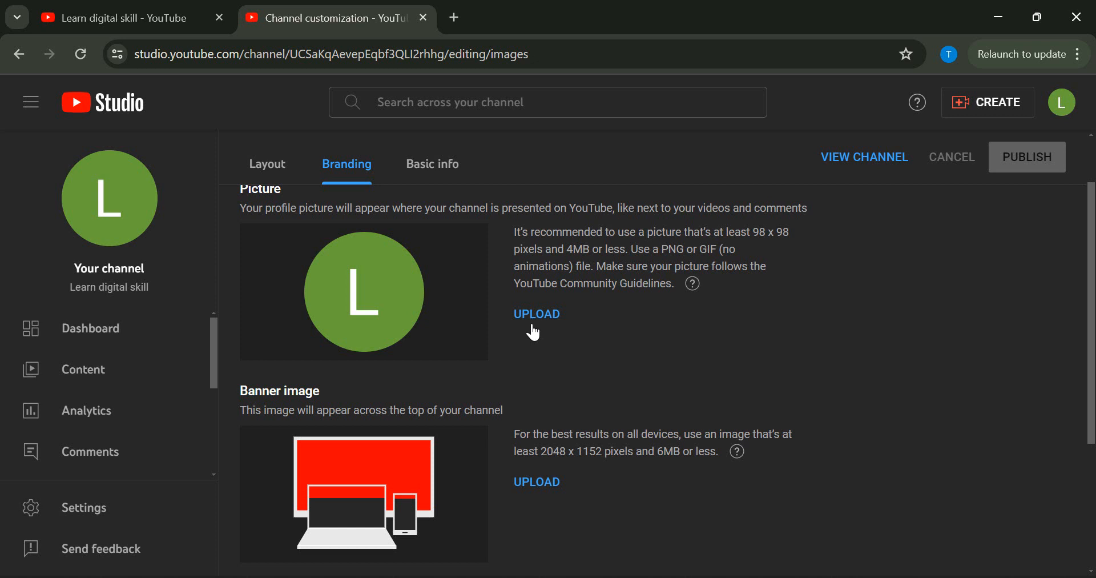
scroll(534, 332, "down", 2)
scroll(534, 333, "up", 2)
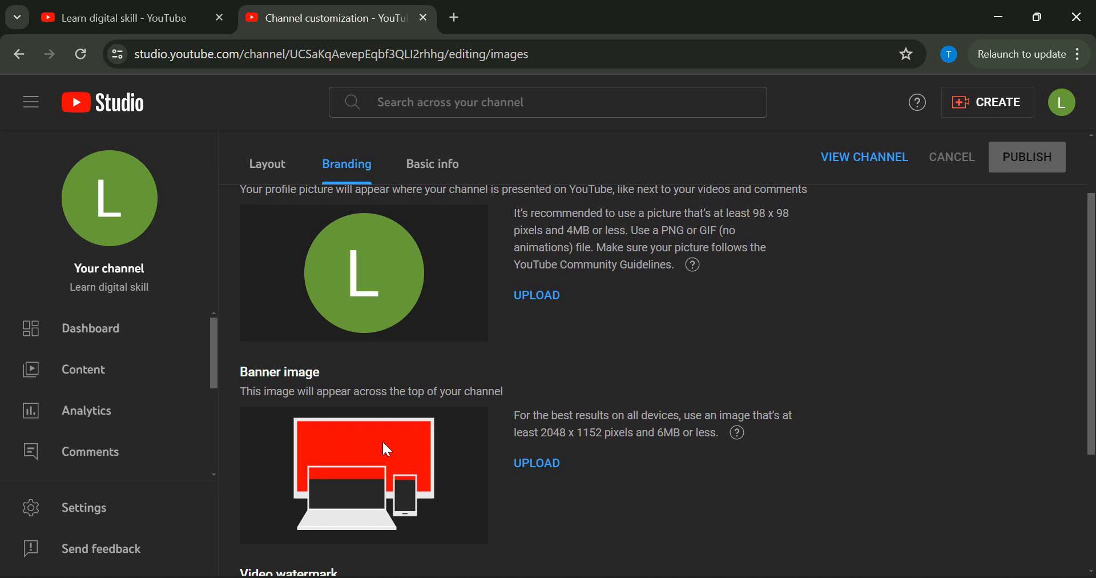
scroll(384, 445, "down", 3)
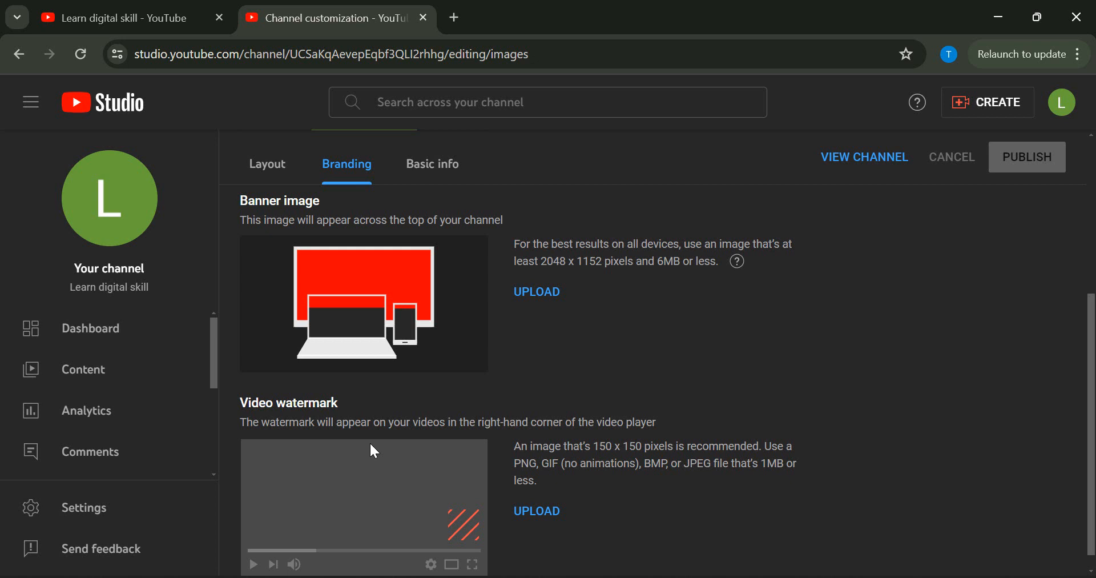
scroll(371, 445, "up", 3)
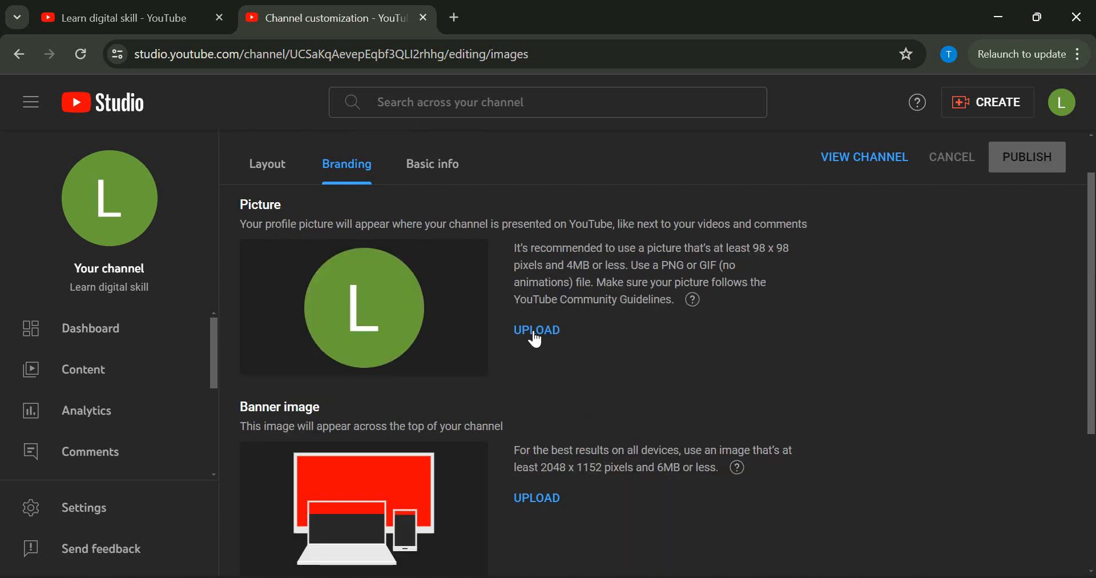
left_click(536, 338)
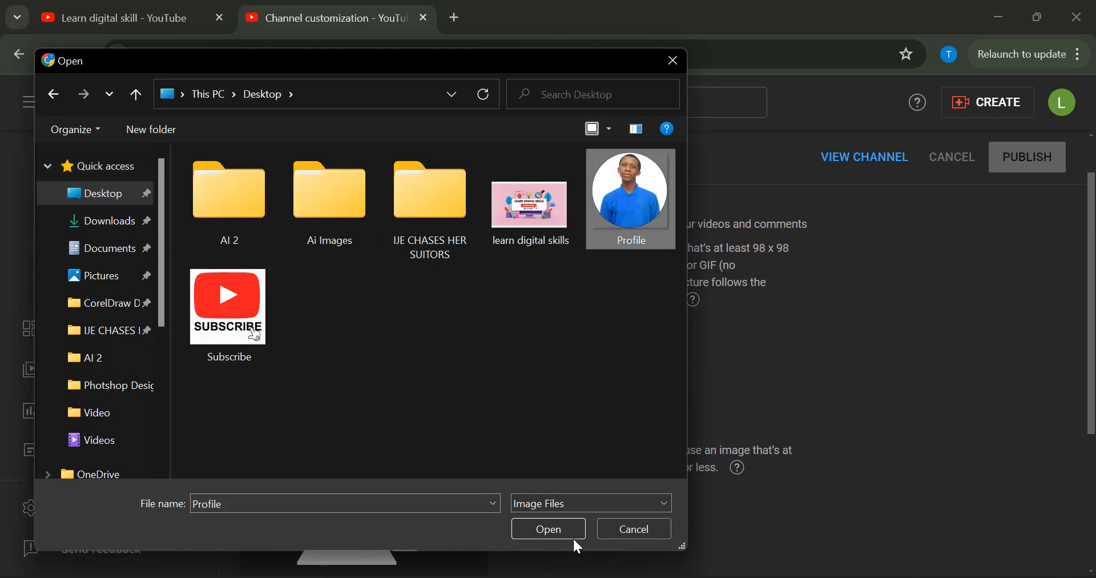
left_click(573, 537)
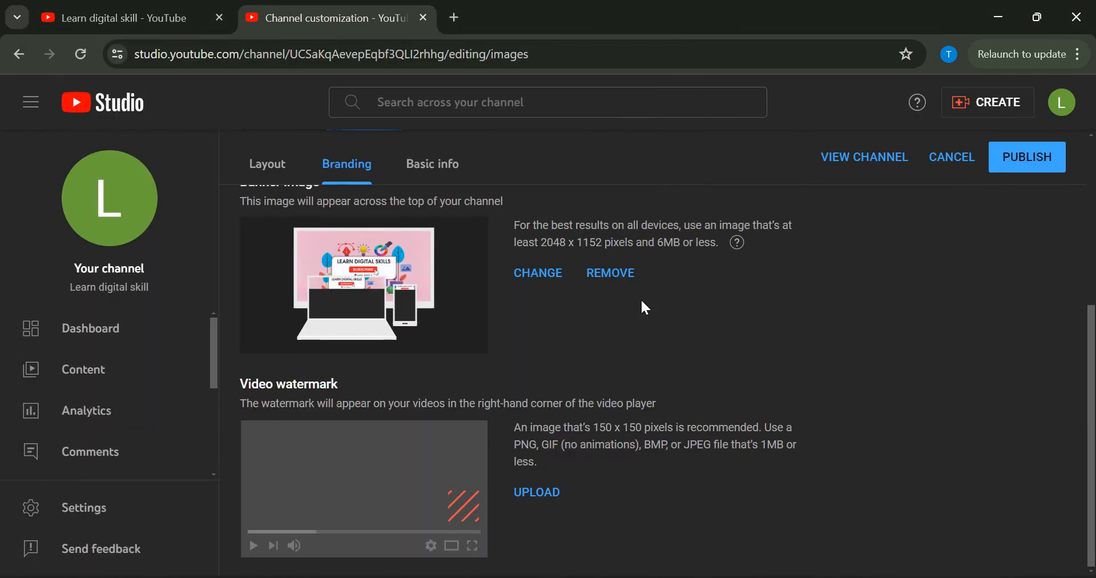
Upload the Subscribe image as the channel's video watermark and accept its crop
left_click(540, 493)
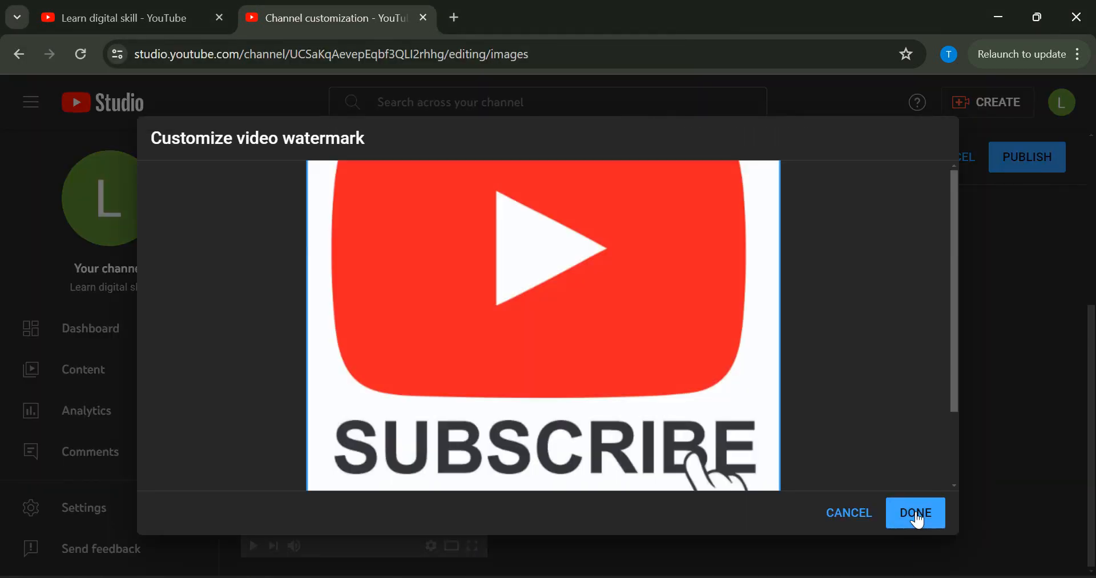
left_click(913, 511)
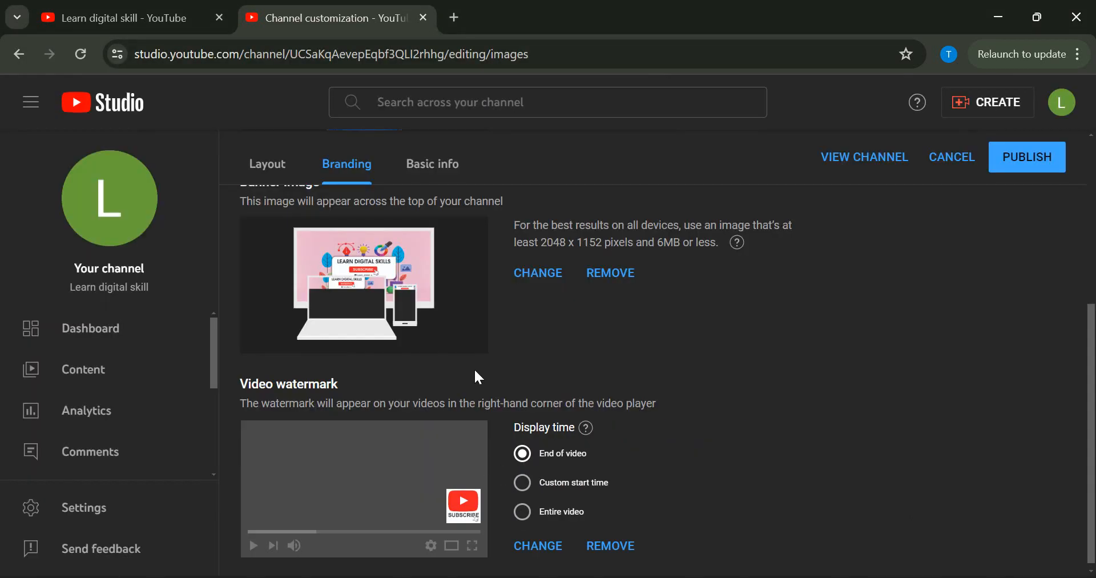
Set the video watermark's display time to Entire video and publish the branding changes
scroll(474, 371, "up", 4)
scroll(474, 371, "down", 3)
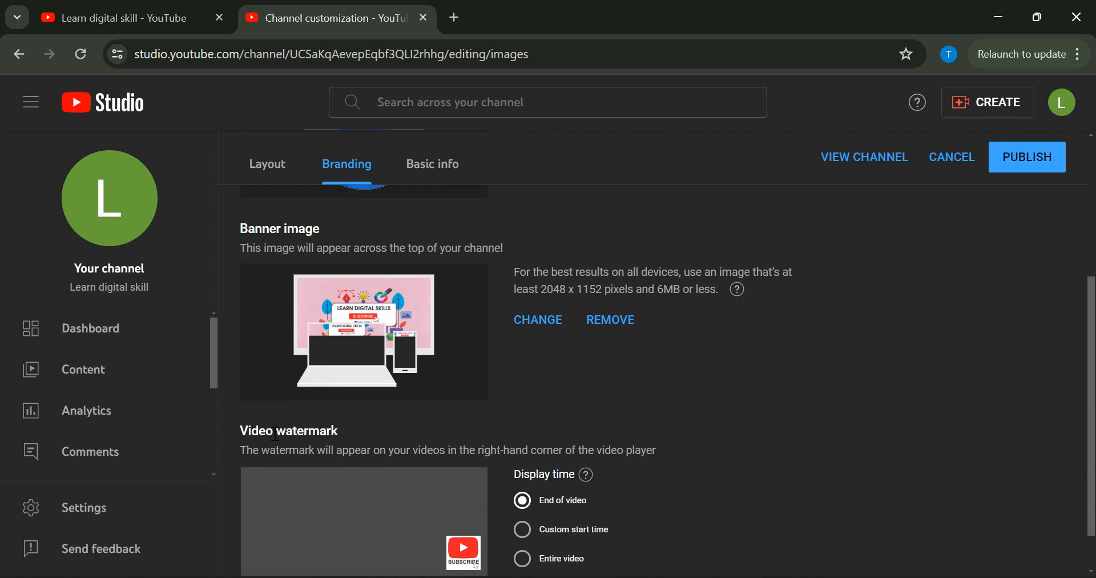
scroll(377, 468, "down", 1)
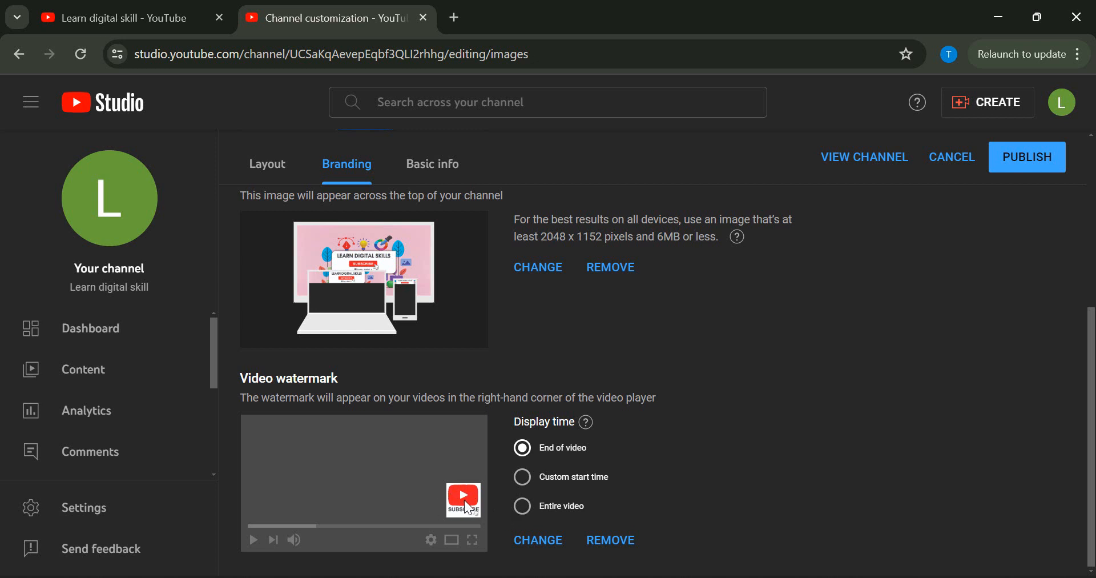
left_click(527, 511)
left_click(1029, 159)
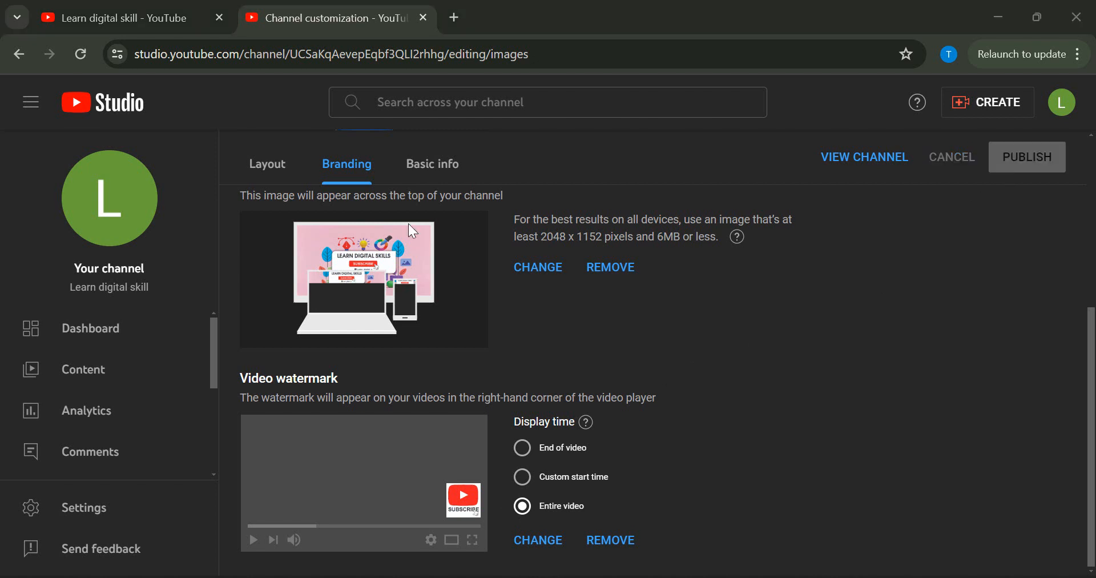
Fill in the channel description in the basic info, beginning "On my YouTube channel, I specialize in teaching essential digital skills"
left_click(429, 172)
scroll(428, 178, "up", 2)
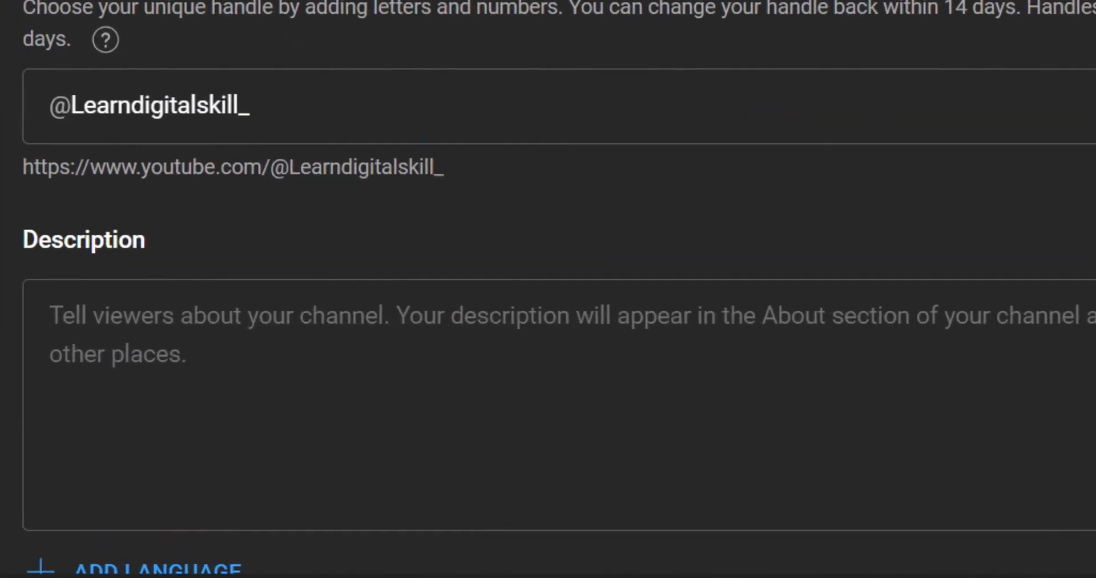
scroll(410, 364, "up", 2)
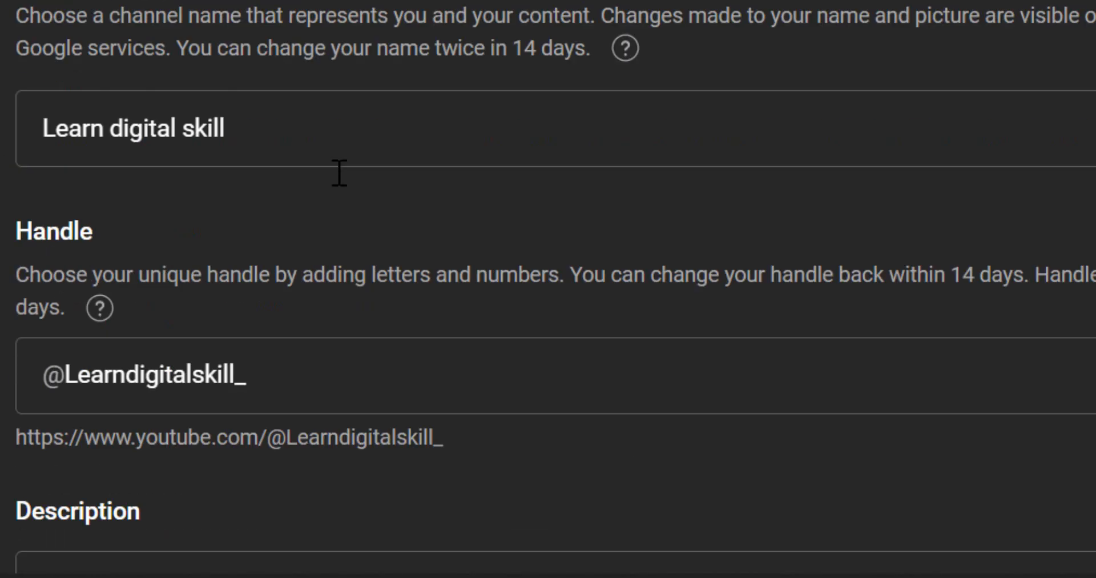
scroll(339, 173, "down", 4)
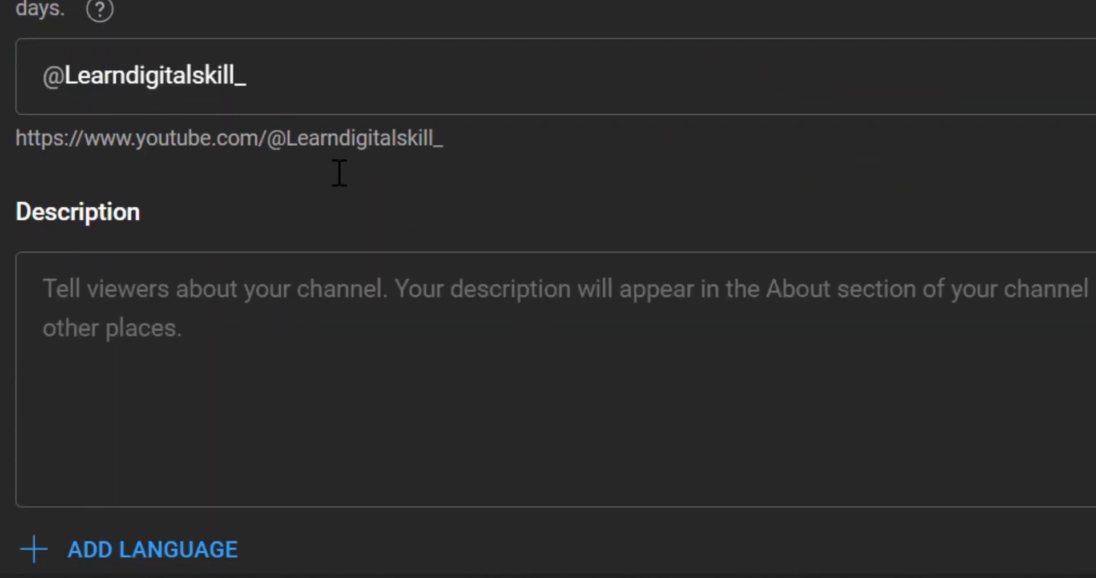
scroll(338, 172, "up", 4)
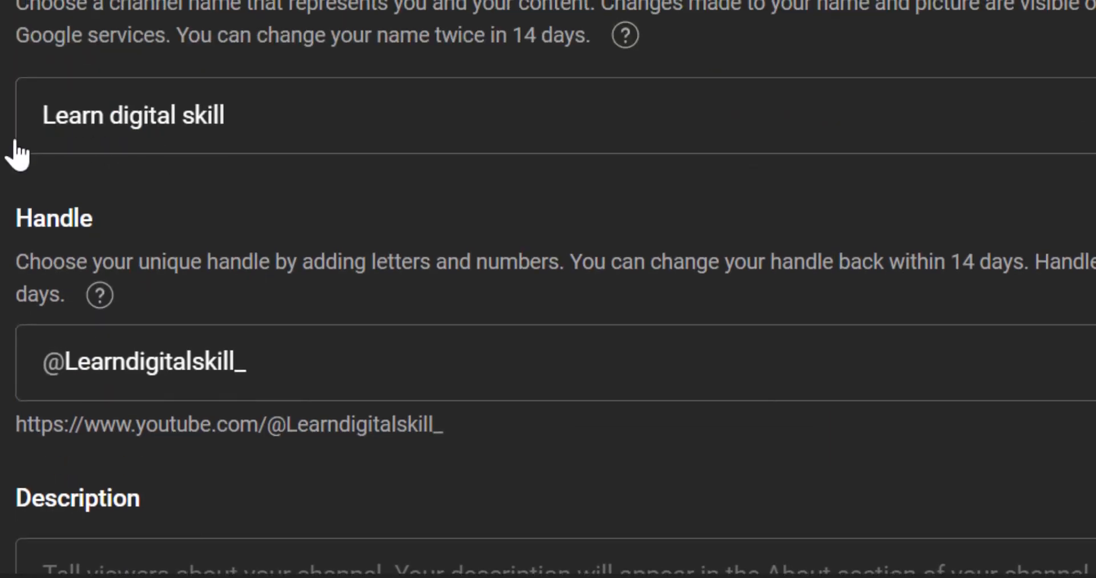
scroll(233, 356, "down", 3)
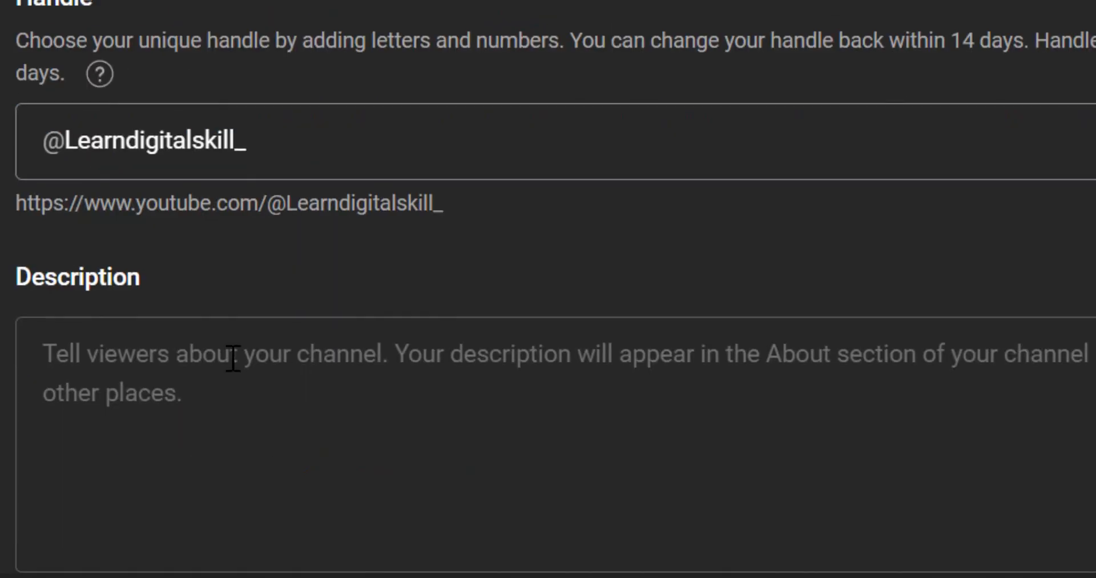
left_click(87, 345)
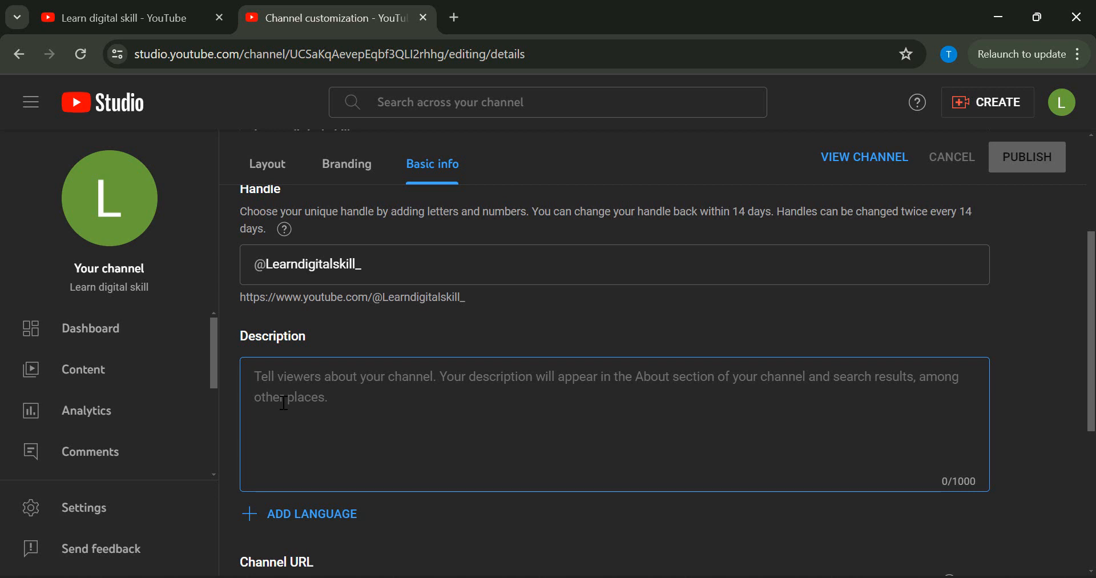
type("On my YouTube channel, I specialize in teaching essential digital skills that are Essential in today's ever-changing tech landscape. Through engaging tutorials, I offer step-by-step guidance on various software, online tools, and communication platforms, catering to beginners and intermediates alike. Join me to gain confidence and competence in the digital world, empowering you to achieve your goals with technology.")
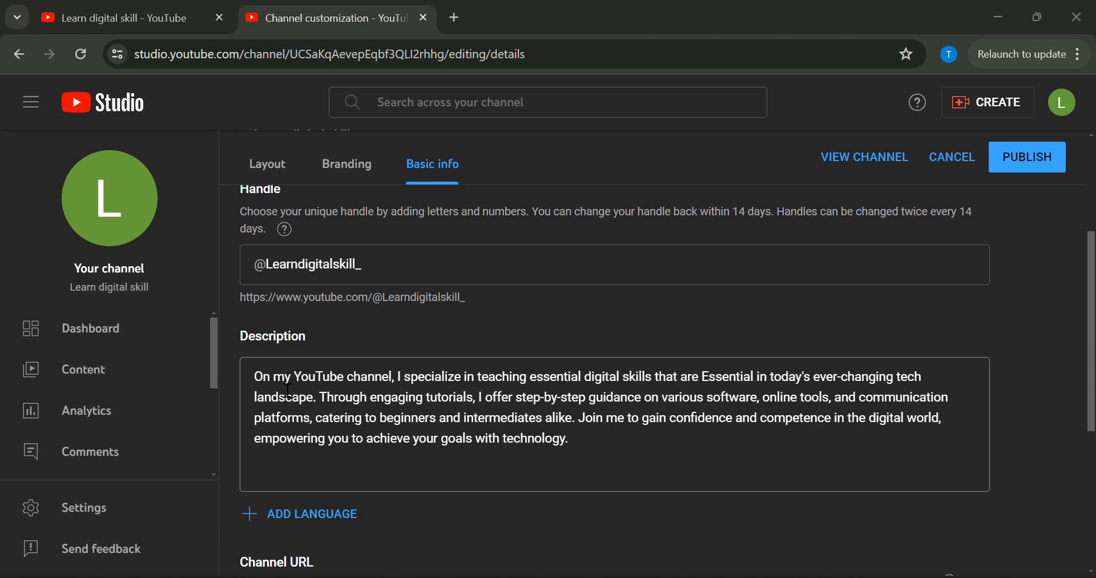
Review the opening line of the channel description and compare it with the About information of the Learn Digital Skills channel
left_click_drag(254, 376, 816, 374)
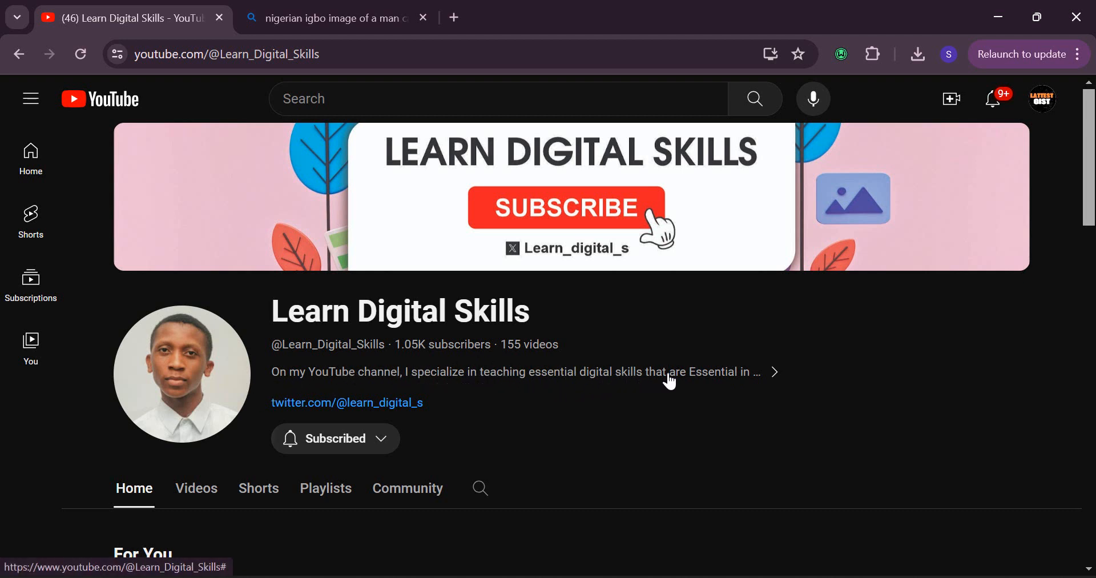
left_click(745, 380)
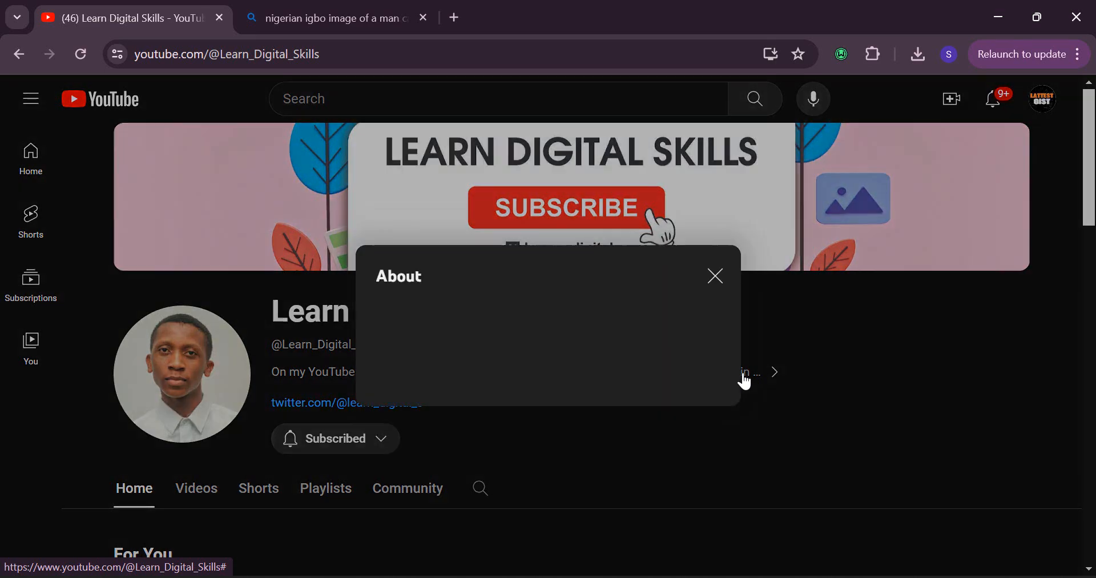
left_click(803, 350)
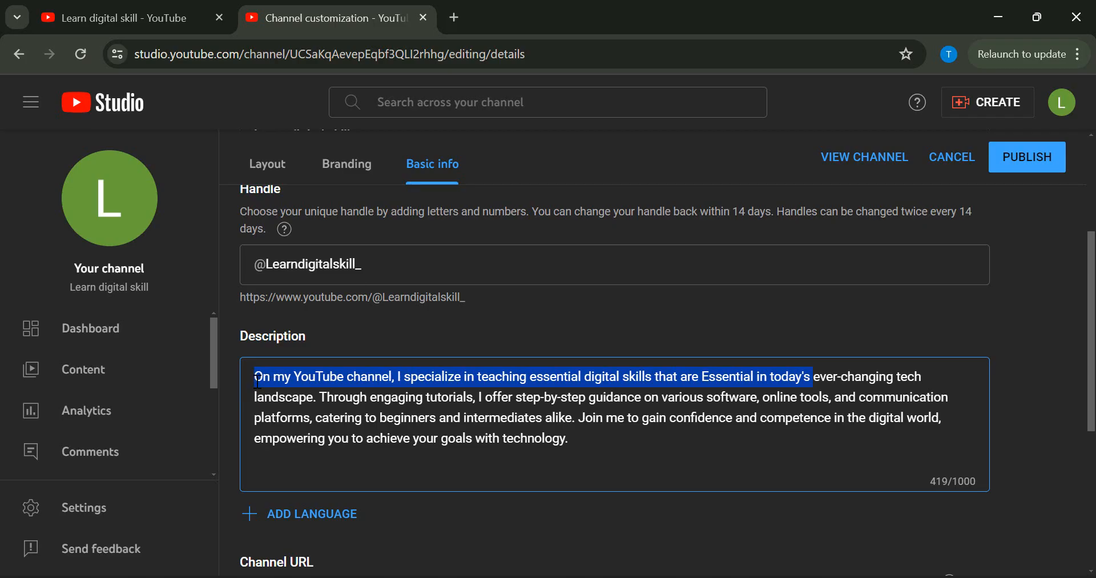
left_click(306, 380)
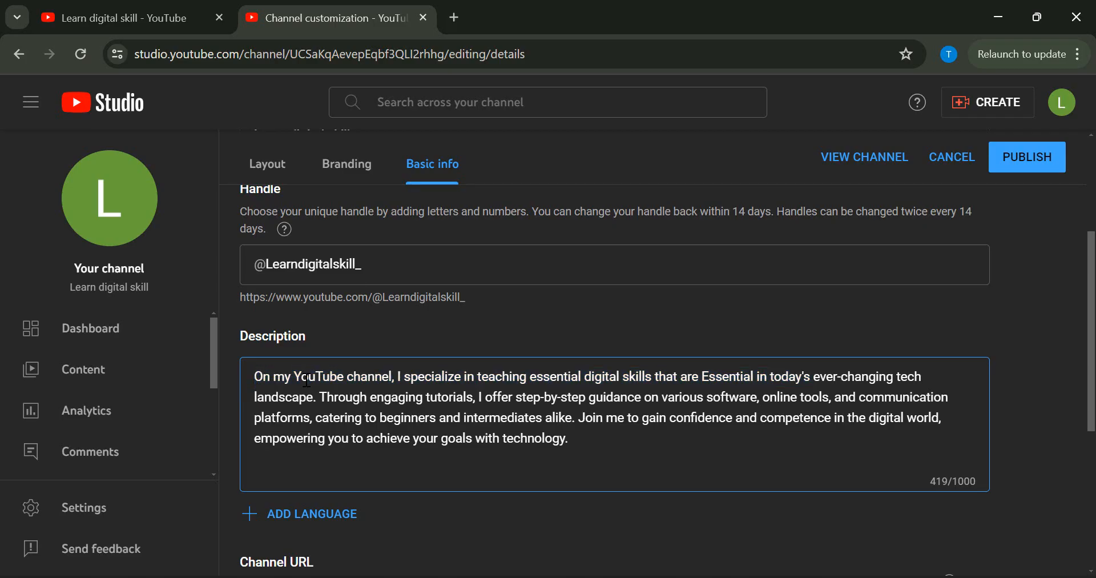
Enter the business contact e-mail in the channel's contact info and publish the basic info changes
scroll(307, 380, "down", 1)
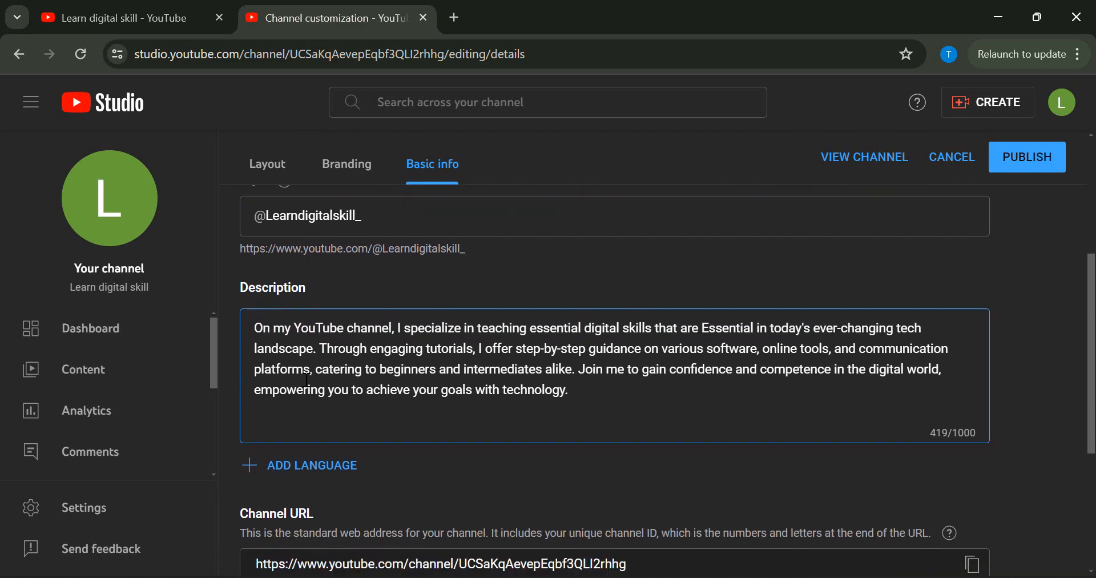
scroll(307, 380, "down", 5)
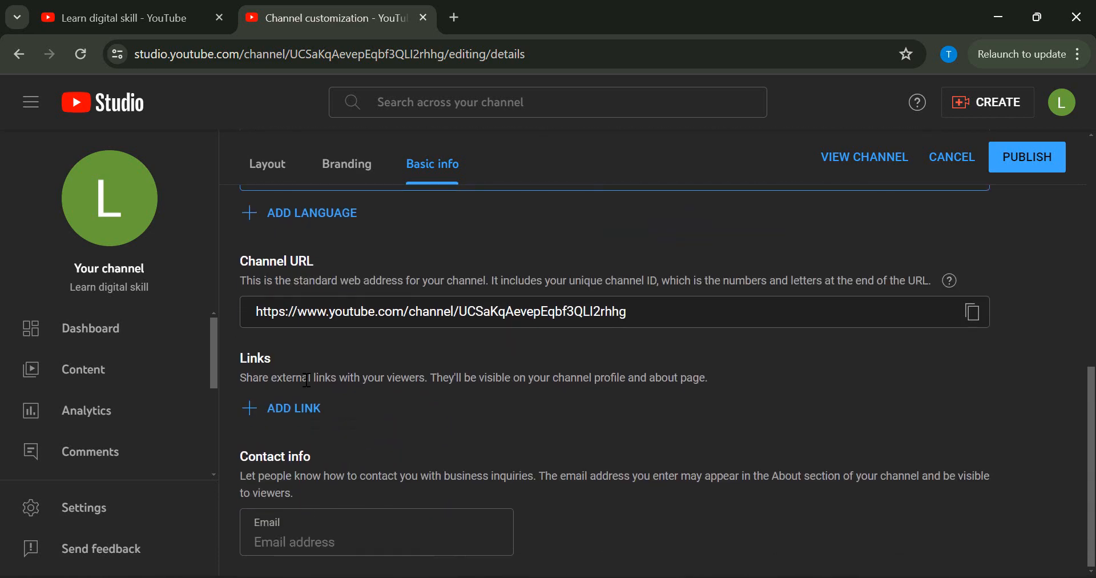
left_click(262, 541)
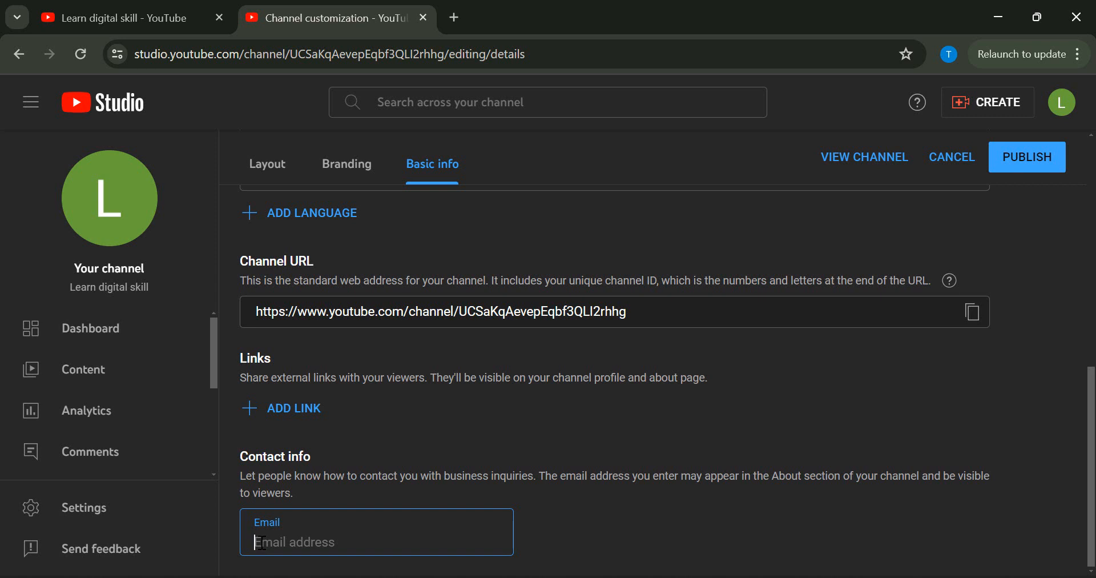
key("ctrl+v")
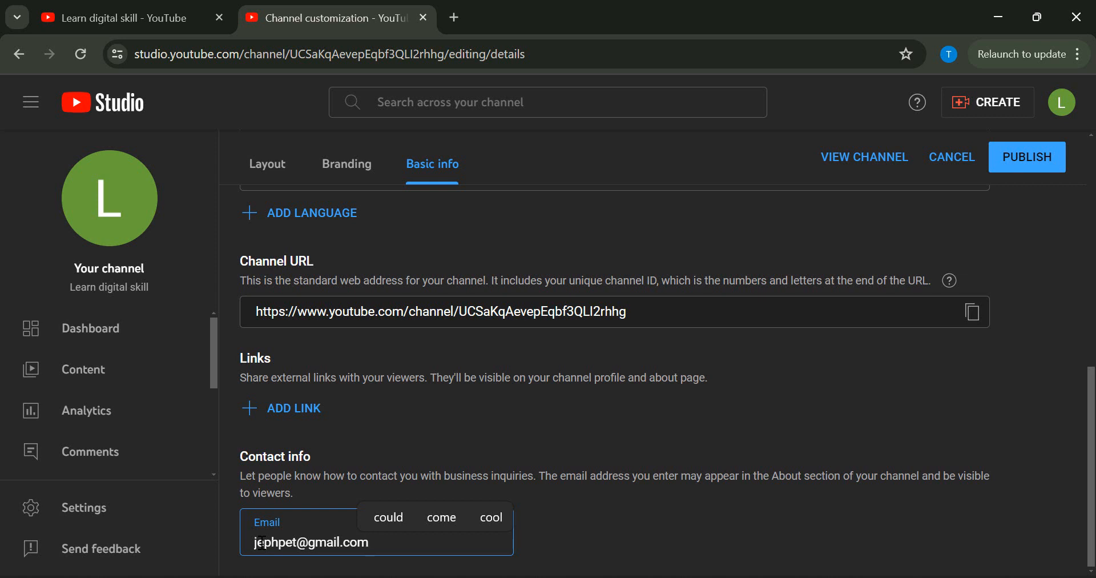
left_click(1029, 165)
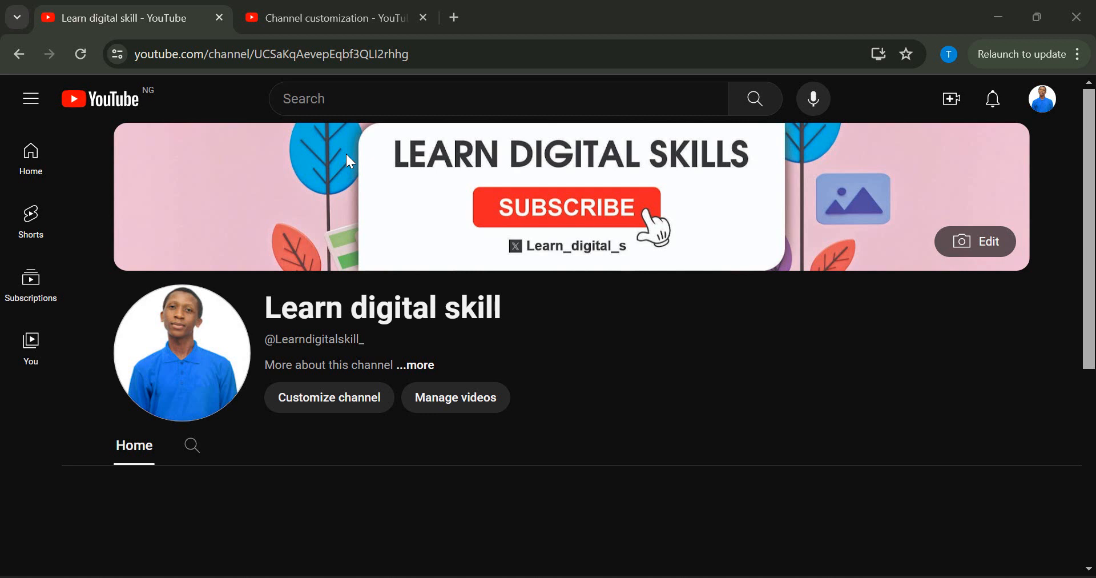
Go to YouTube Studio from the channel page, dismiss the welcome message and open the Channel section of the settings
left_click(1042, 103)
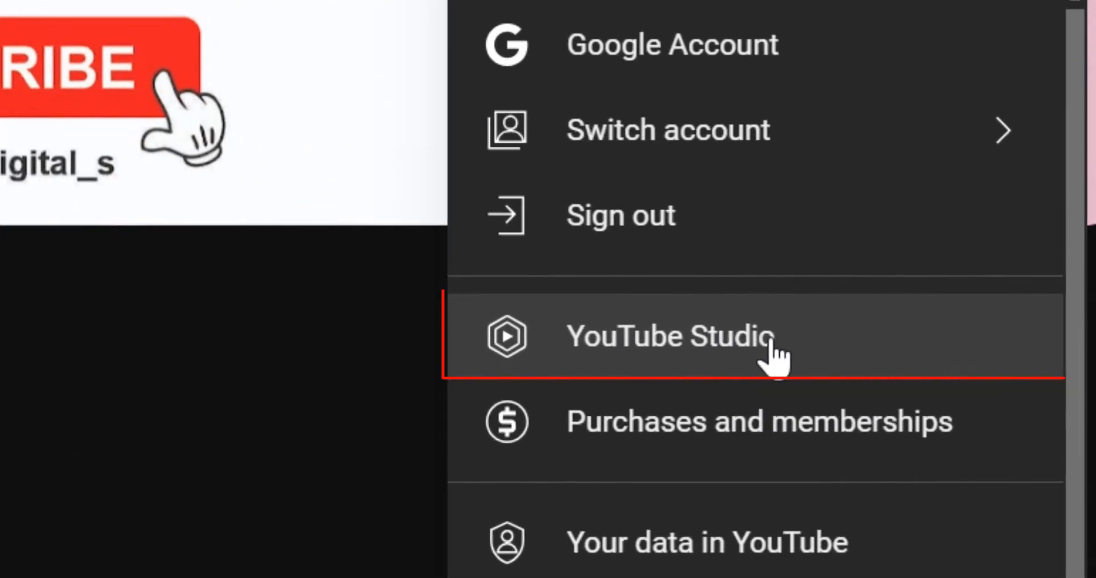
left_click(776, 347)
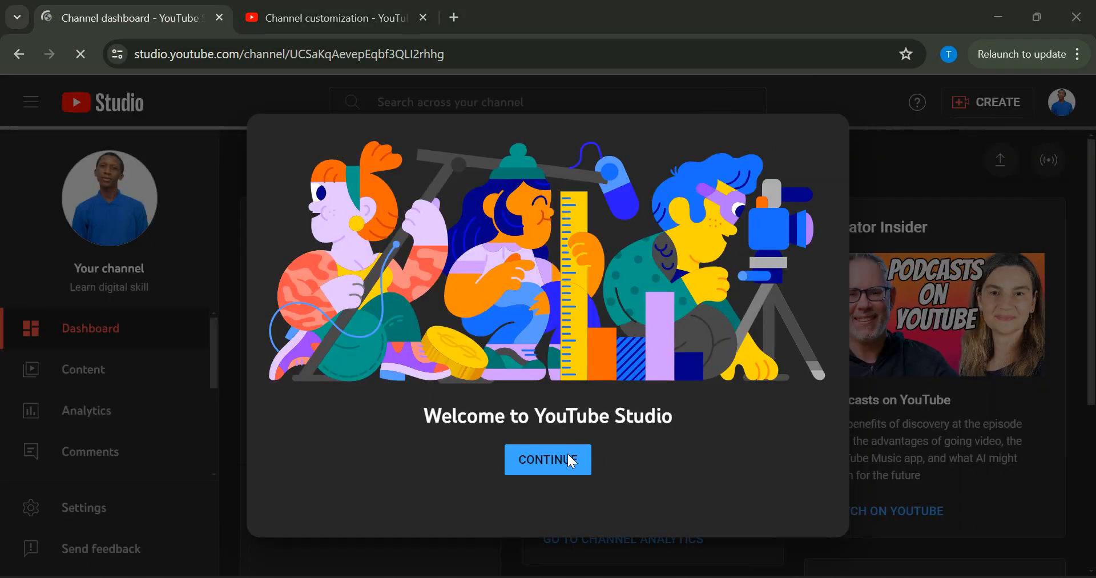
left_click(538, 471)
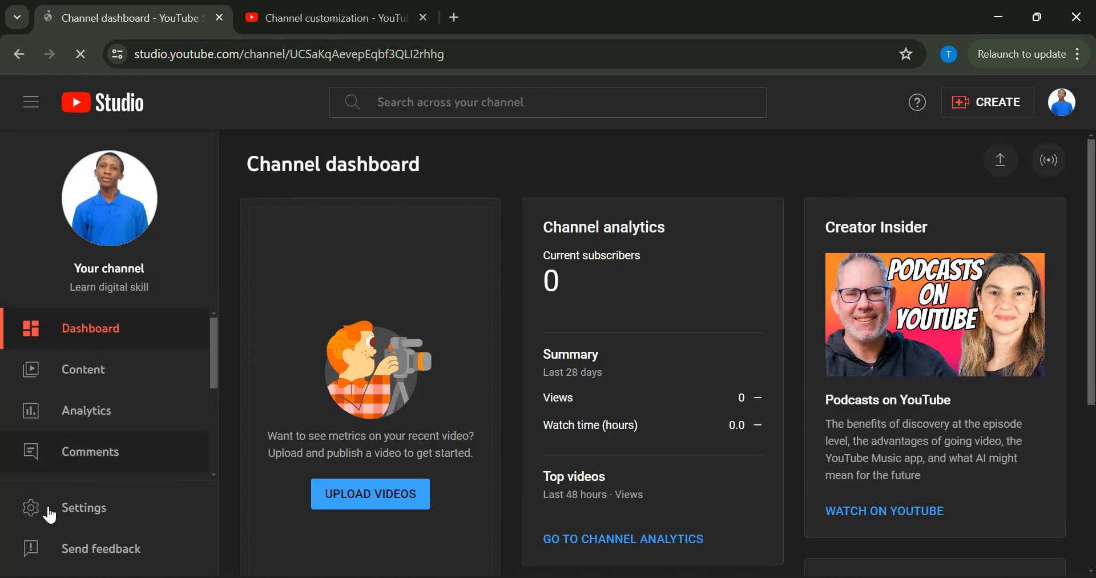
left_click(92, 507)
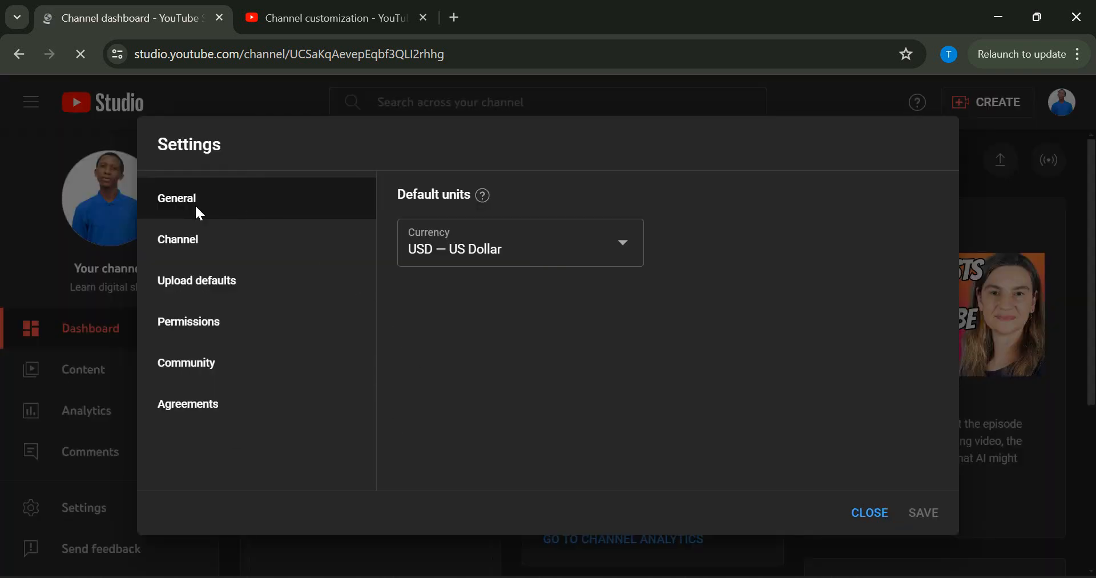
left_click(184, 242)
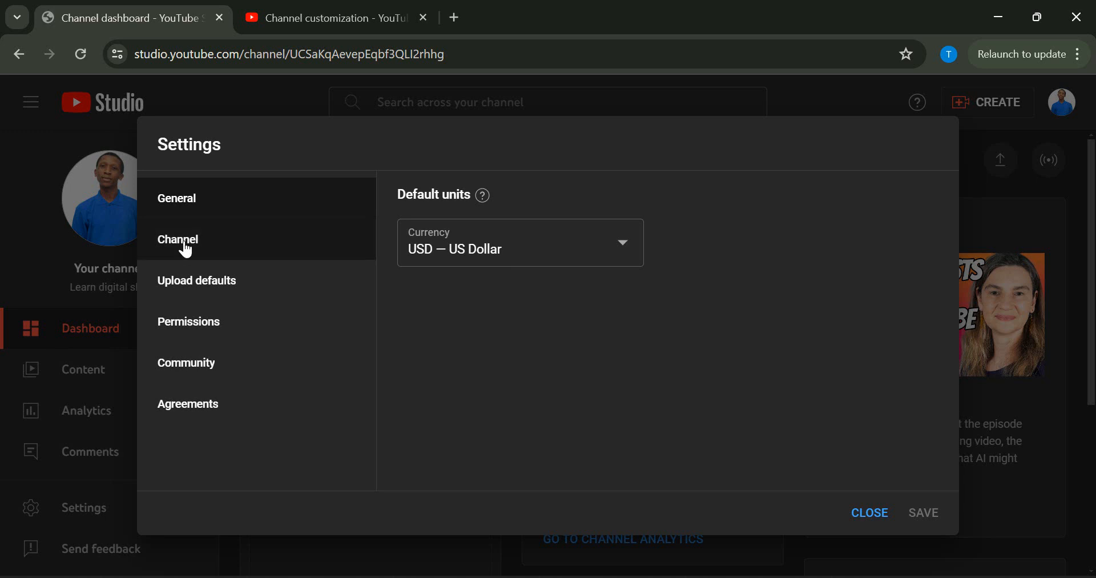
left_click(185, 250)
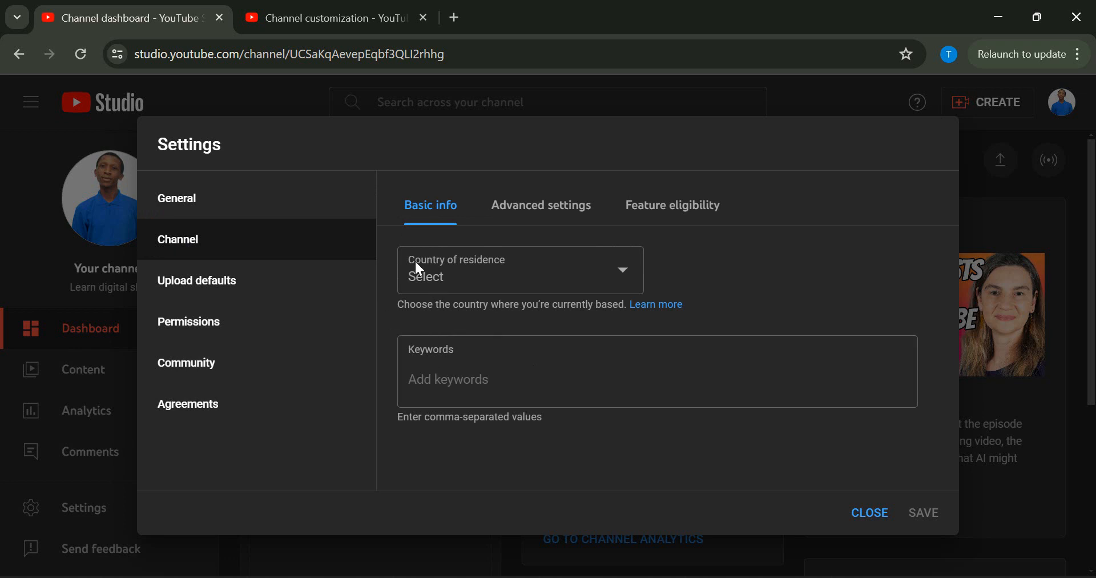
Add the channel keywords "microsoft word", "photoshop" and "excel" to the channel's basic info
left_click(444, 359)
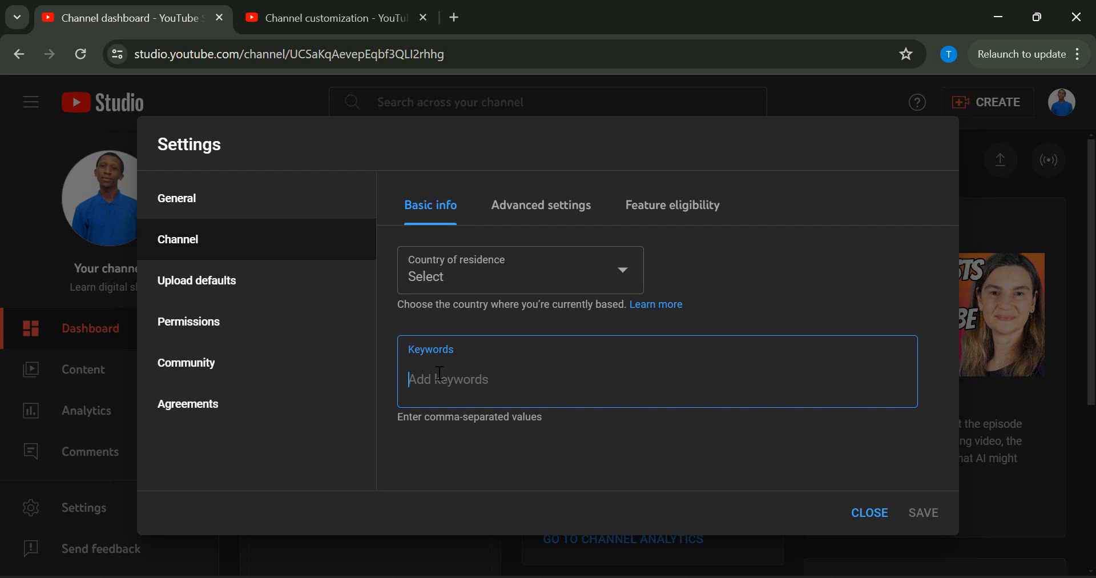
type("microsoft word")
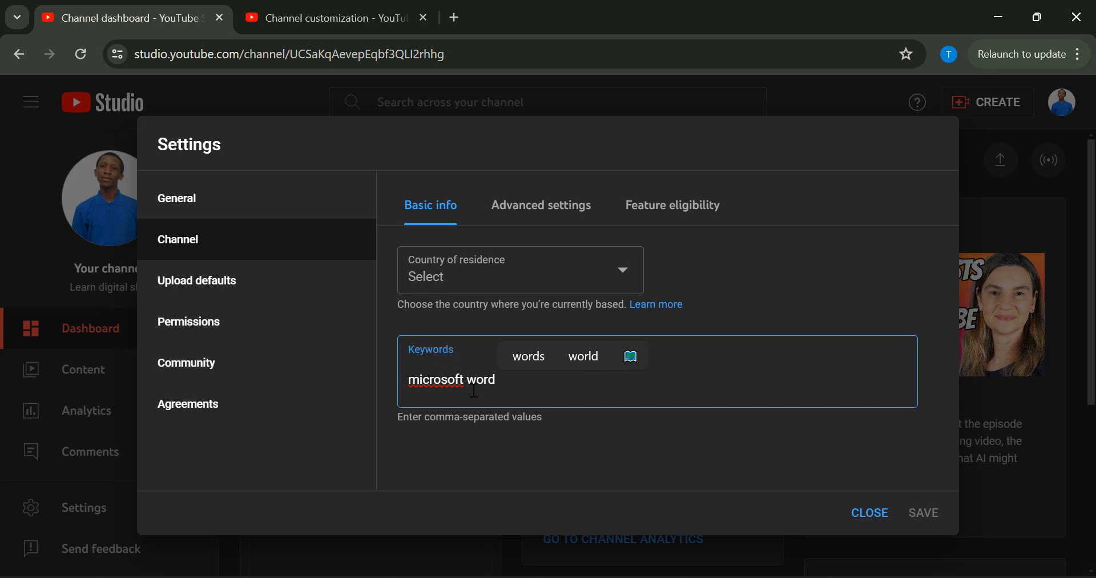
type(",")
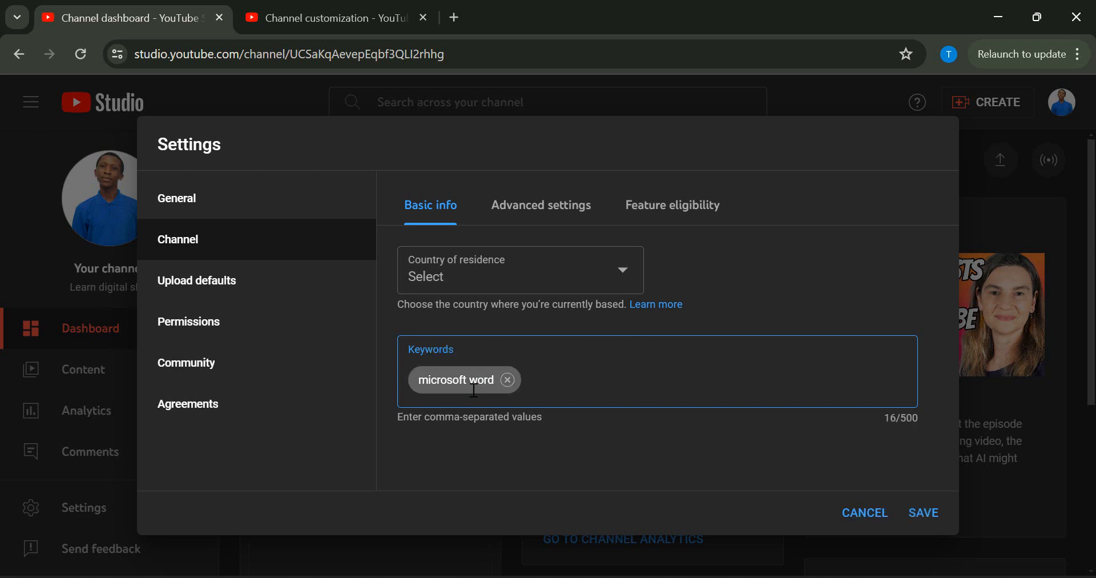
type("photoshop")
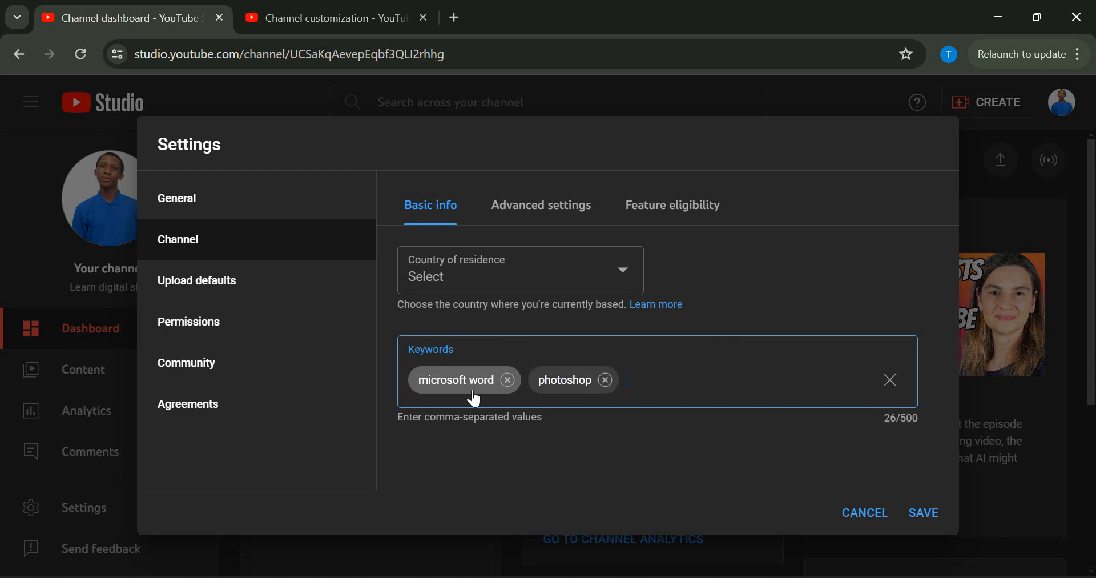
type(",excel,")
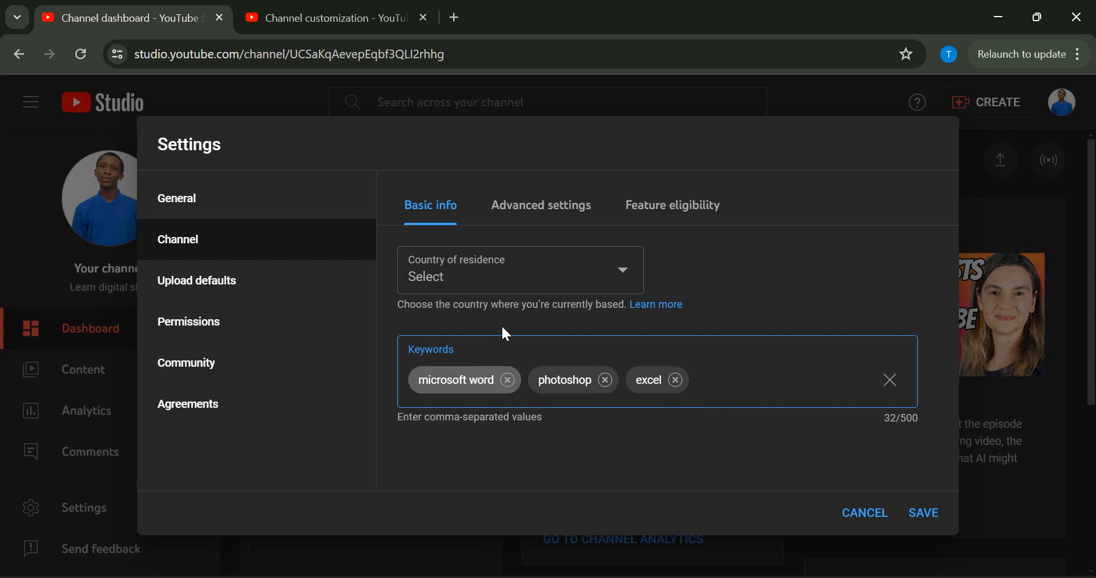
Try the made-for-kids and not-made-for-kids audience options in the channel's advanced settings
left_click(546, 216)
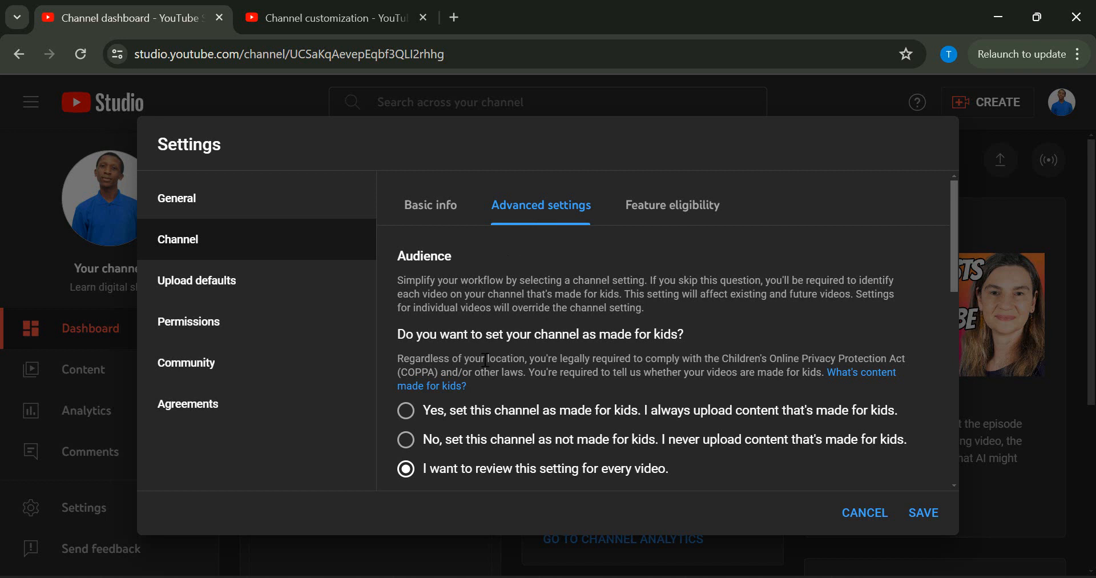
scroll(485, 359, "down", 1)
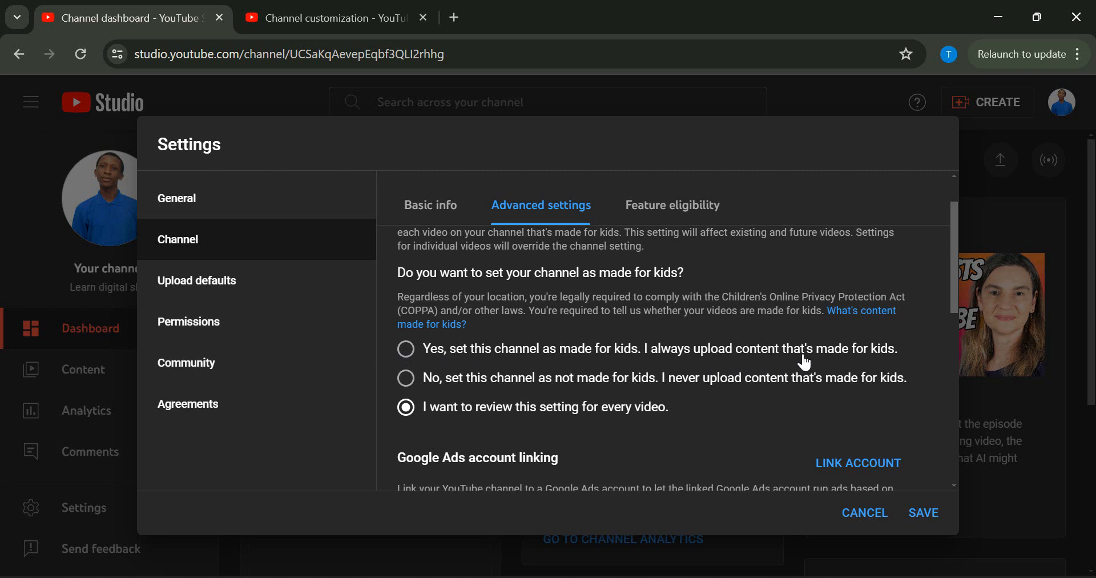
left_click(406, 350)
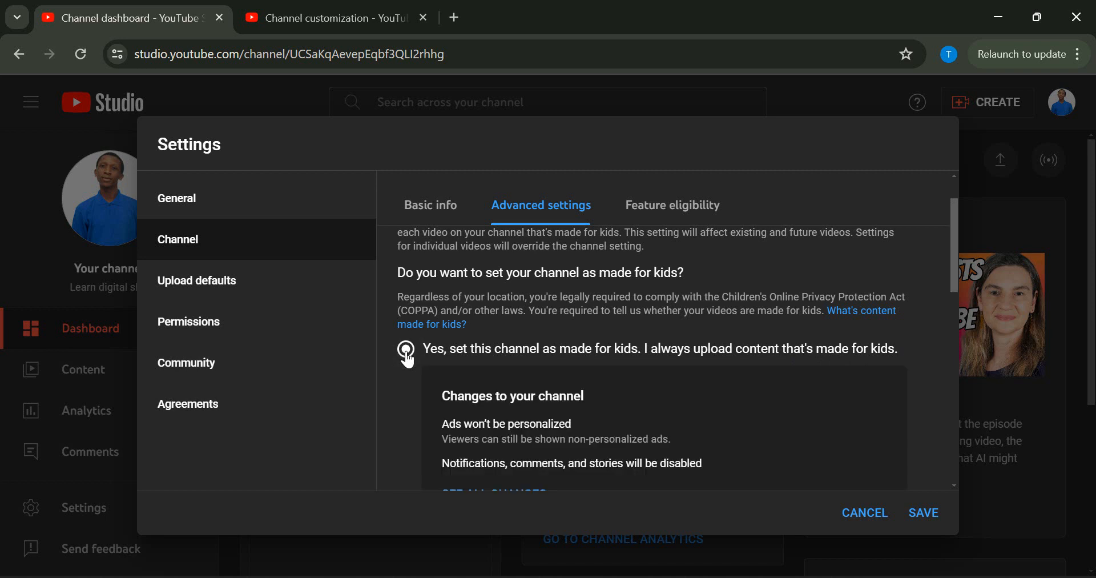
scroll(408, 357, "down", 3)
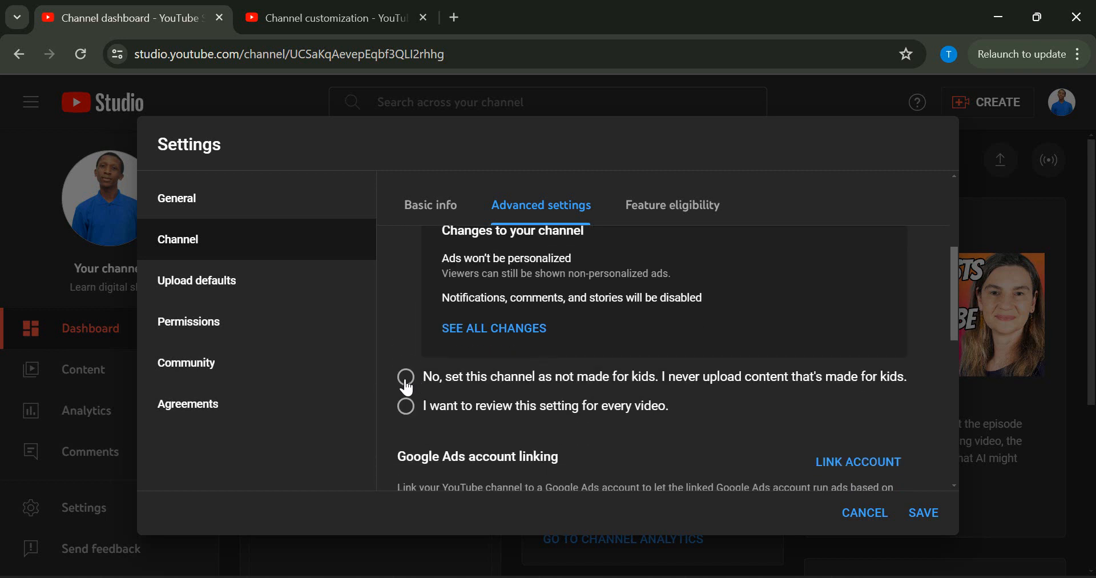
left_click(403, 382)
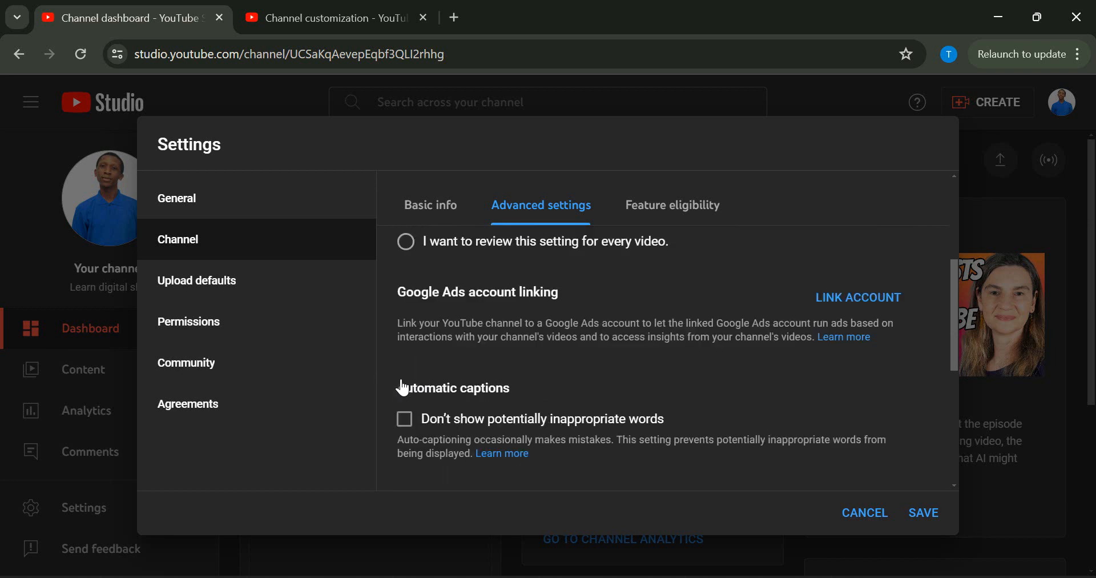
scroll(403, 388, "down", 1)
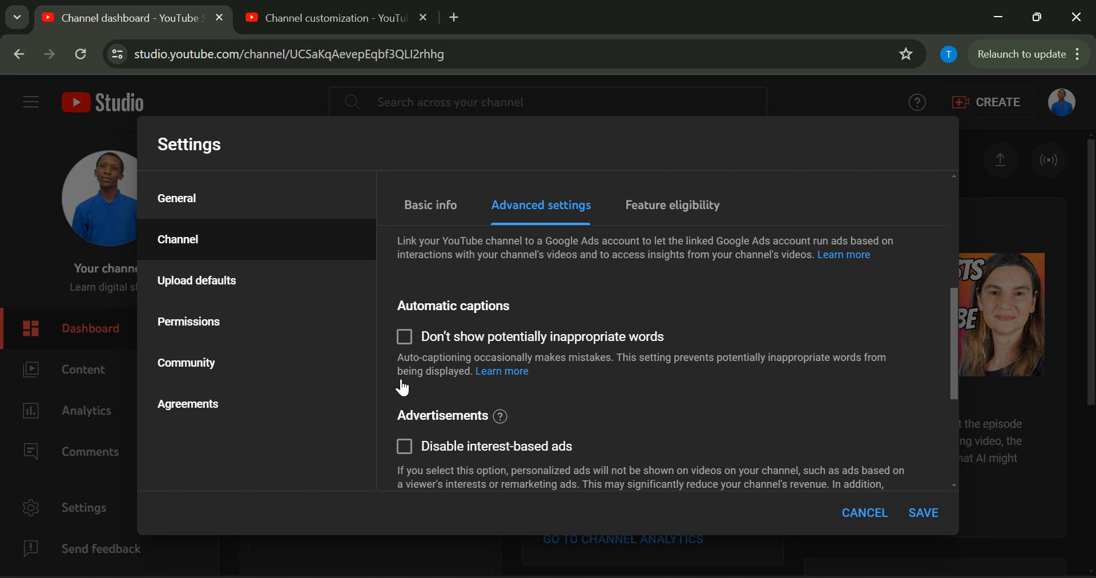
scroll(403, 389, "up", 2)
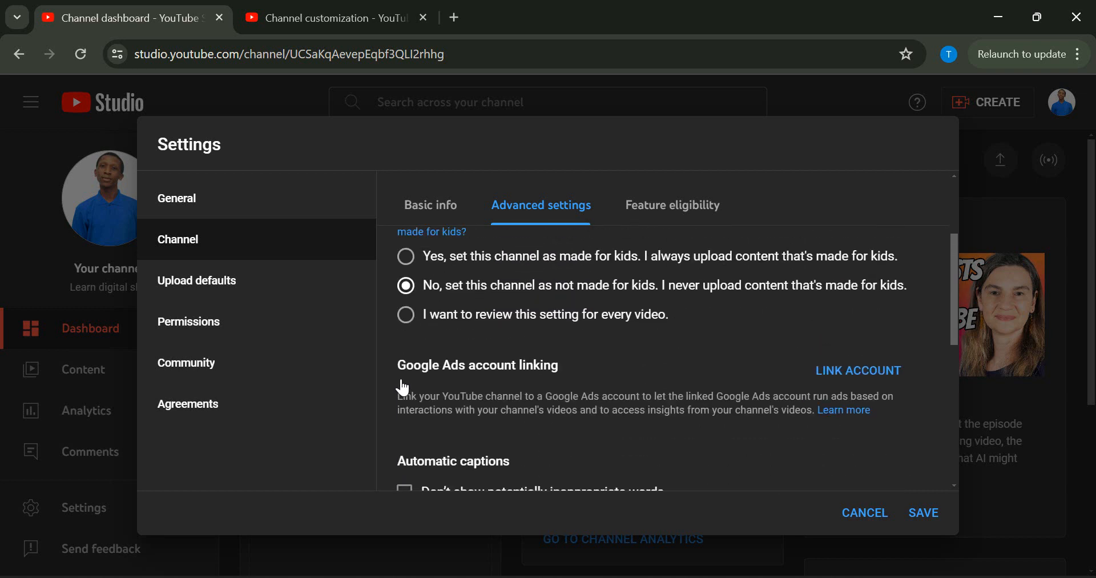
Set the audience option to "I want to review this setting for every video" and save the channel settings
left_click(405, 323)
scroll(406, 331, "up", 2)
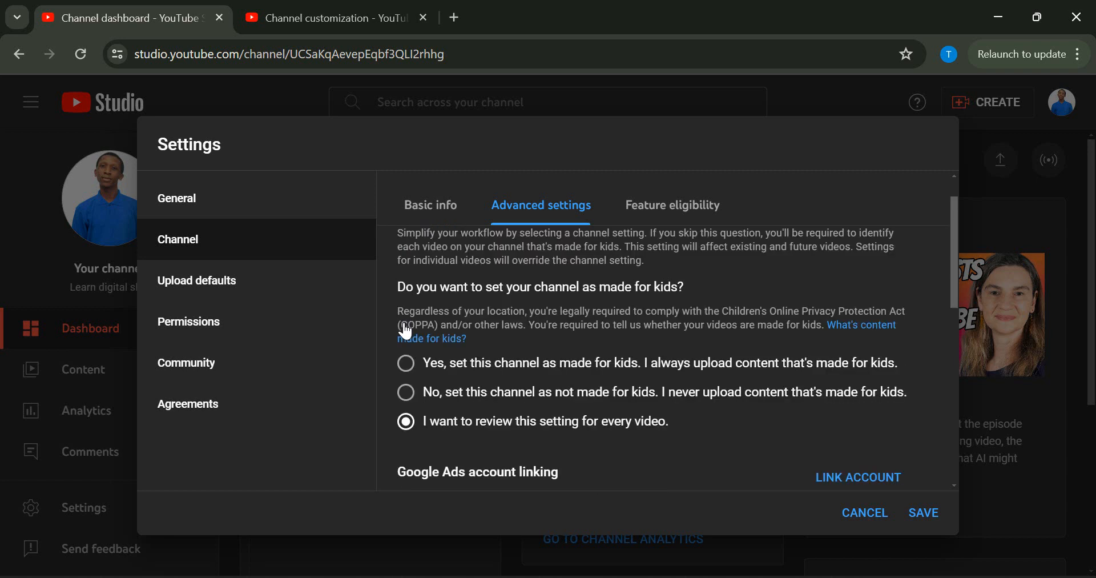
left_click(930, 524)
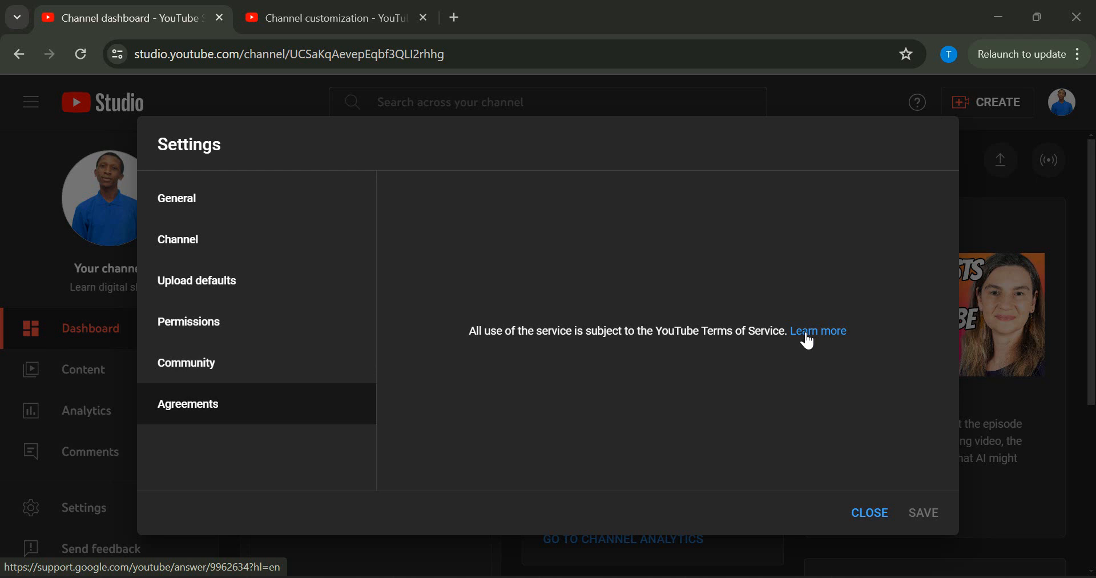
Close the settings and view the public page of the Learn digital skill channel
left_click(869, 521)
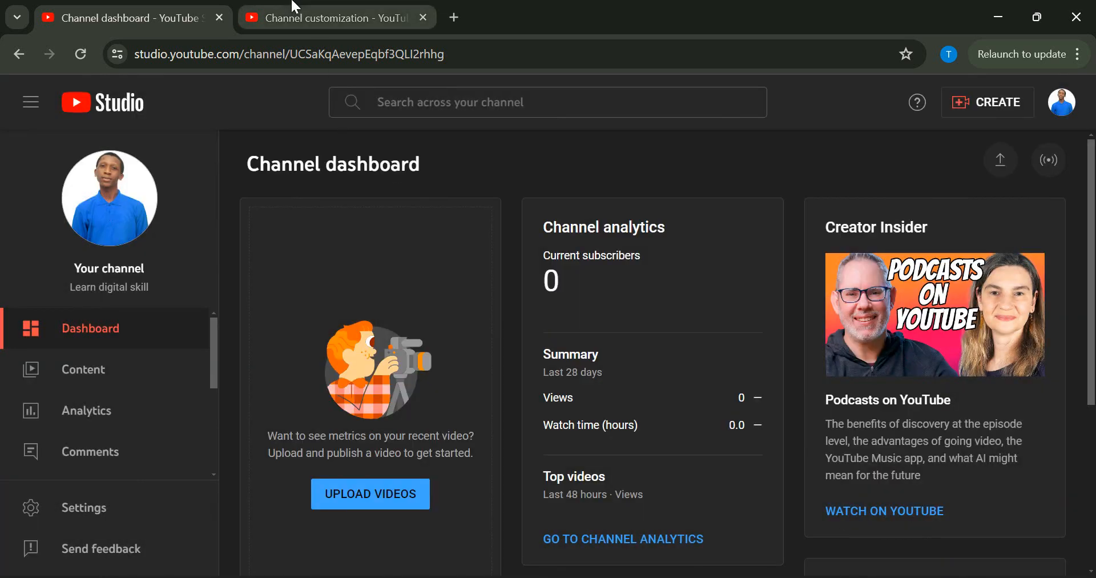
left_click(292, 2)
left_click(175, 12)
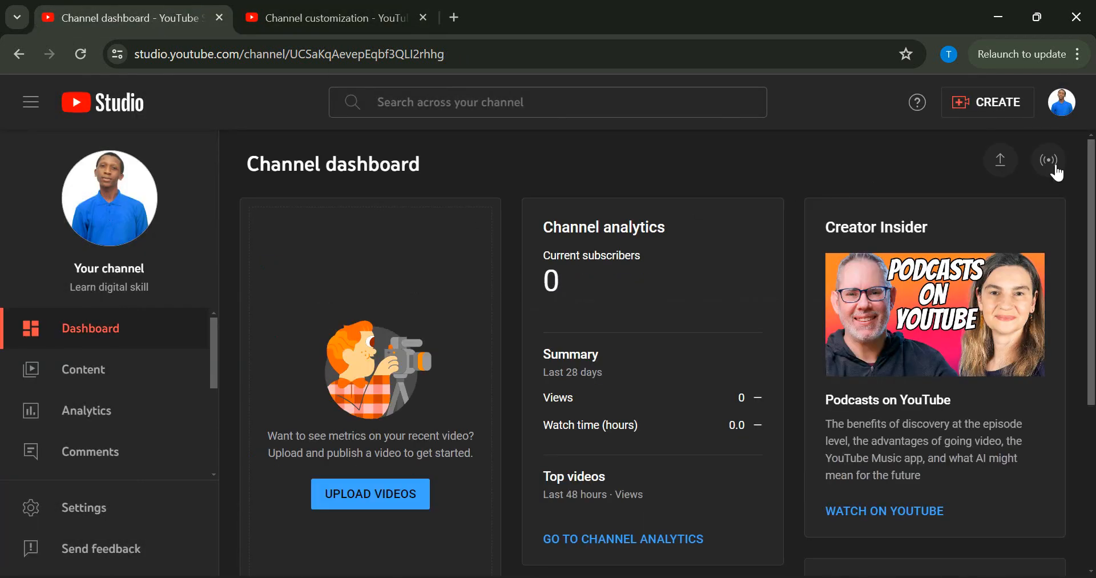
left_click(64, 265)
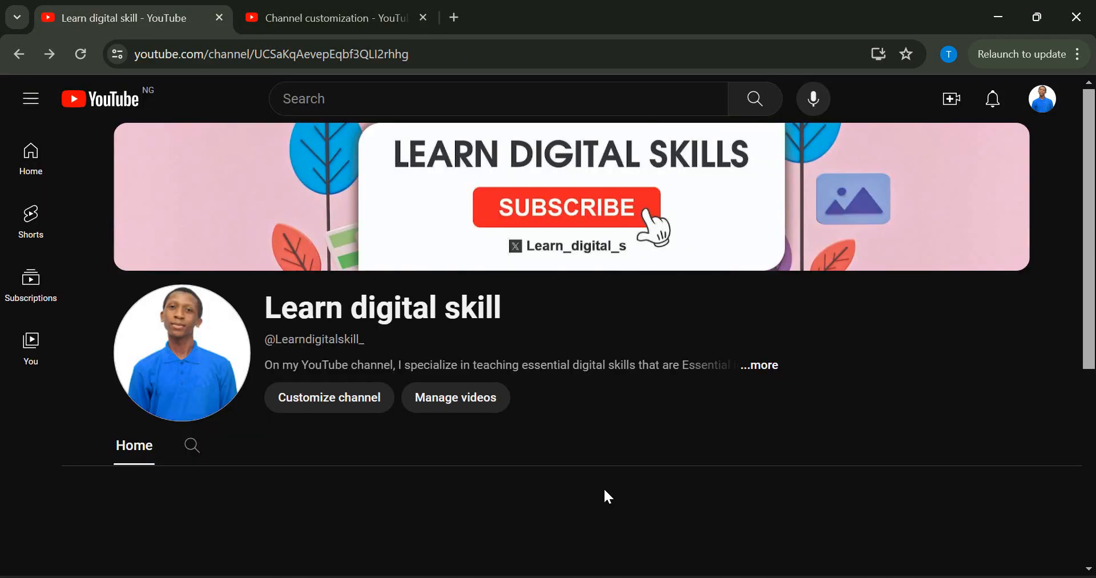